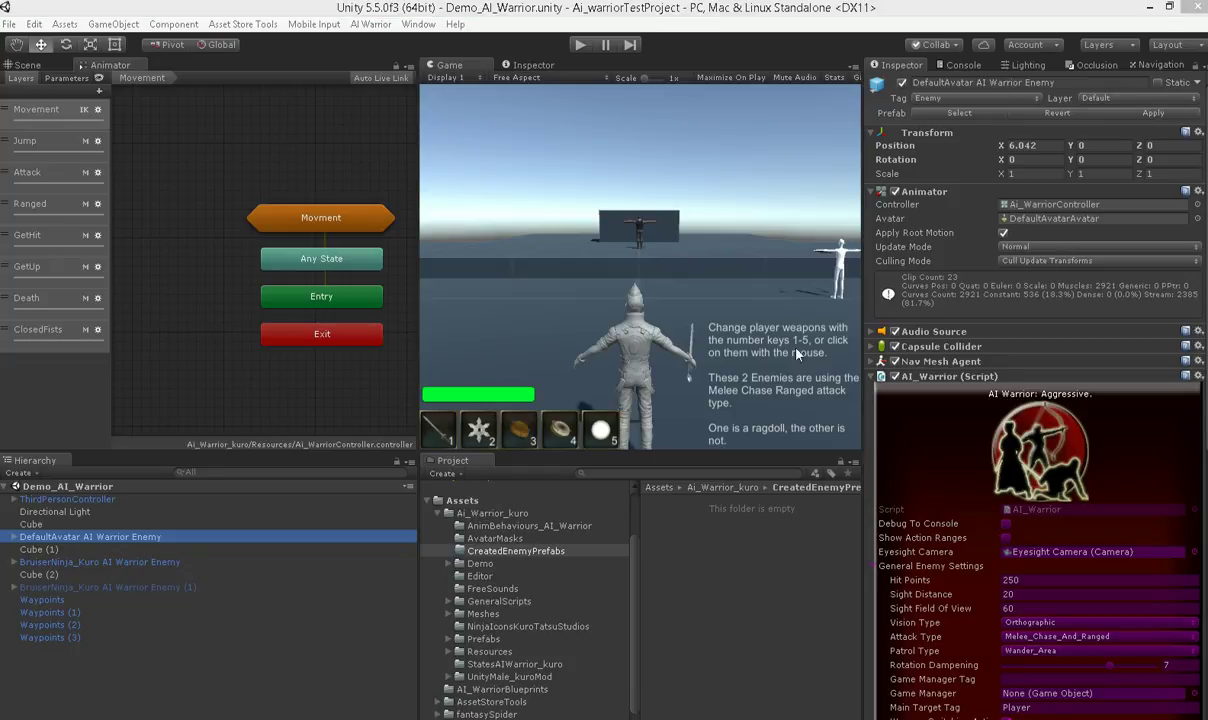
Focus the Unity editor showing the Demo_AI_Warrior scene
click(401, 8)
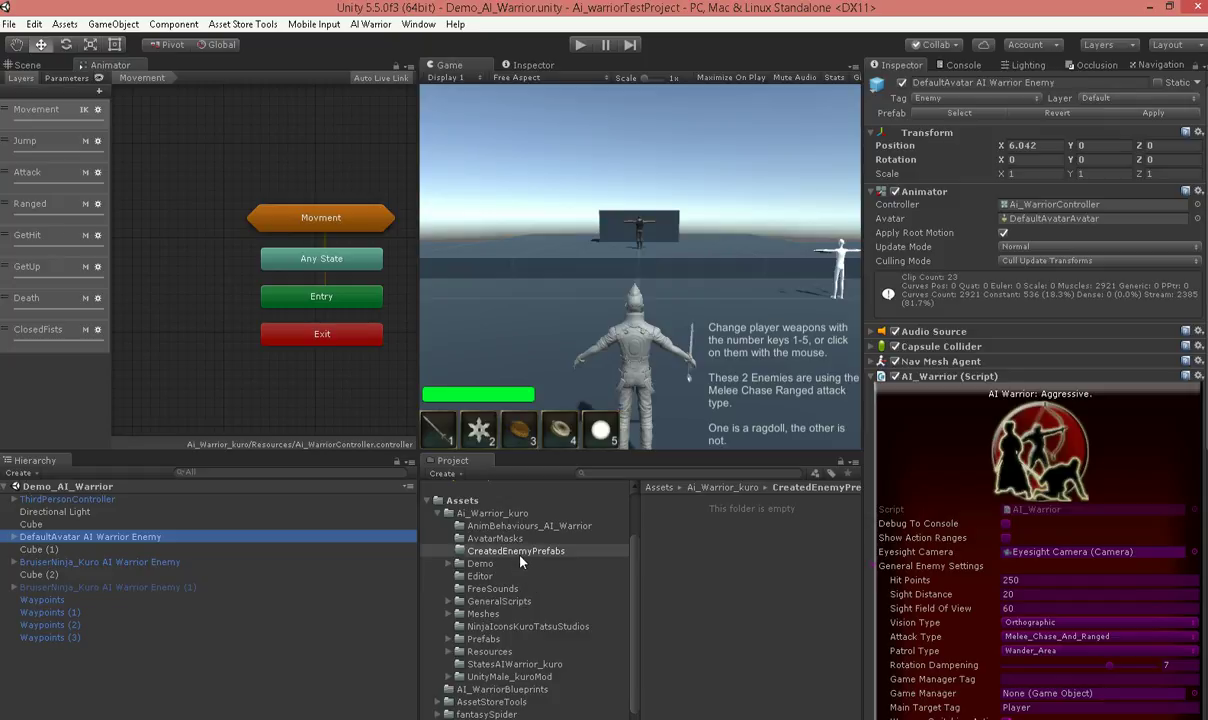
Open the AI Warrior Creation Wizard and name the new enemy Spider
click(370, 24)
click(393, 43)
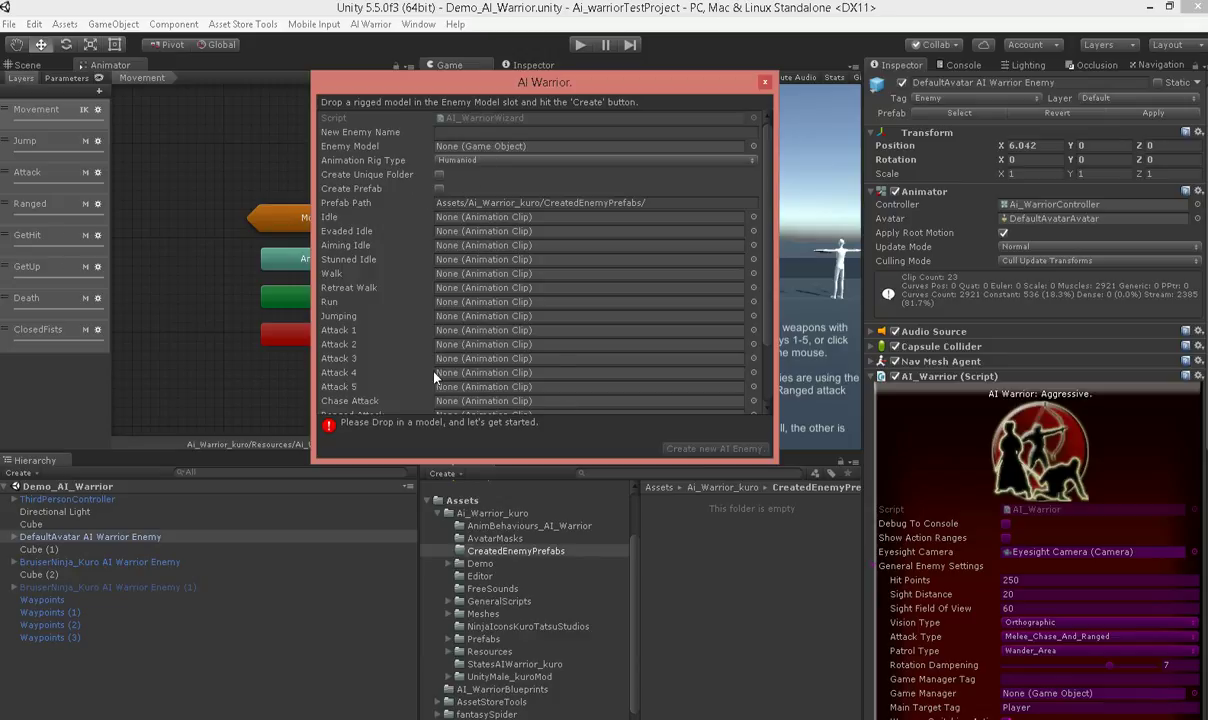
scroll(553, 362, down, 3)
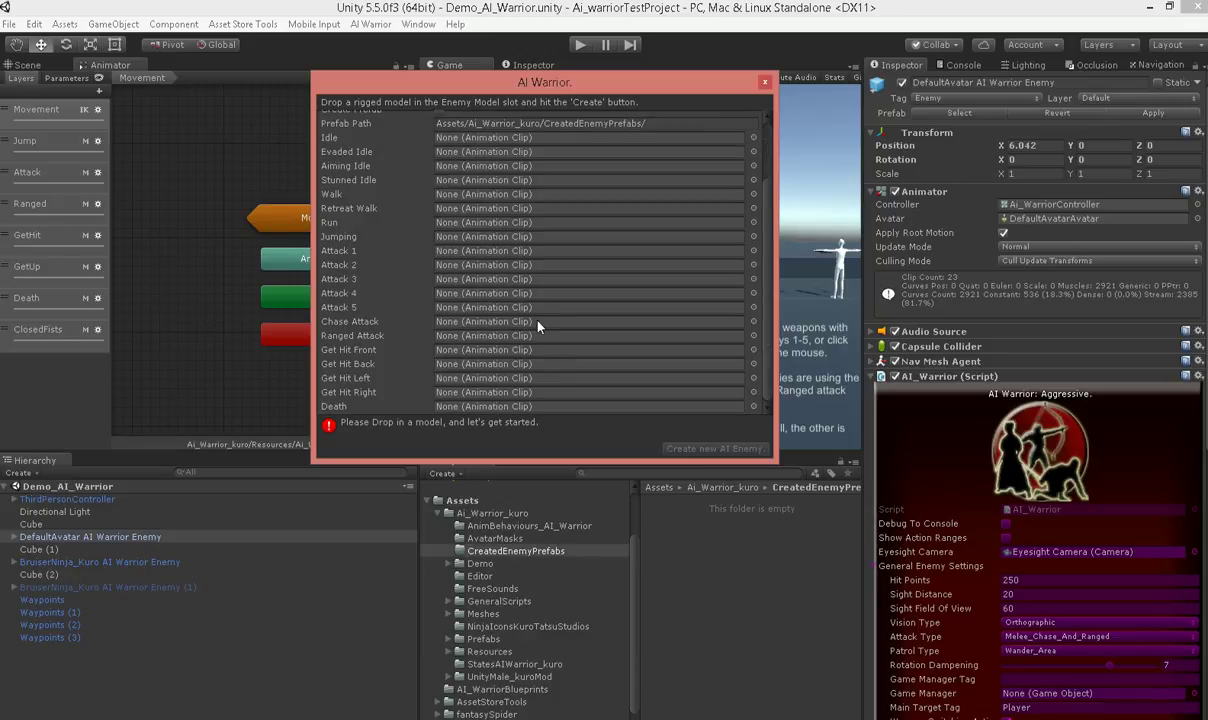
scroll(501, 370, up, 3)
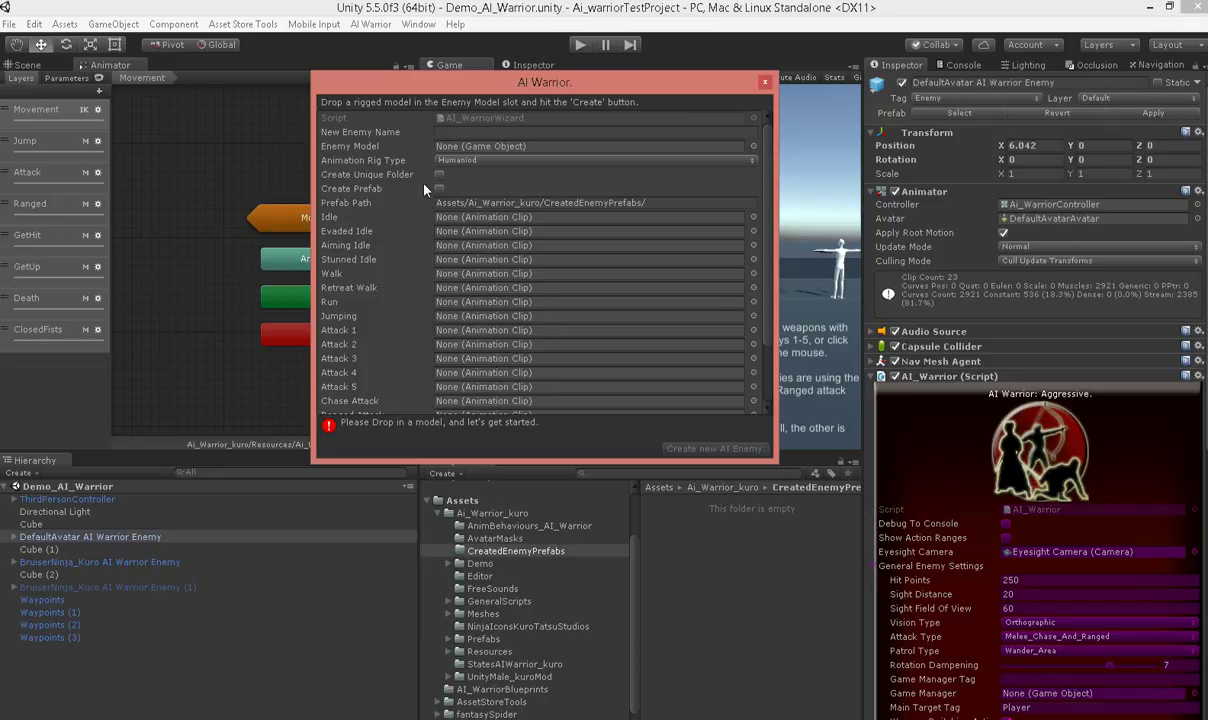
click(456, 131)
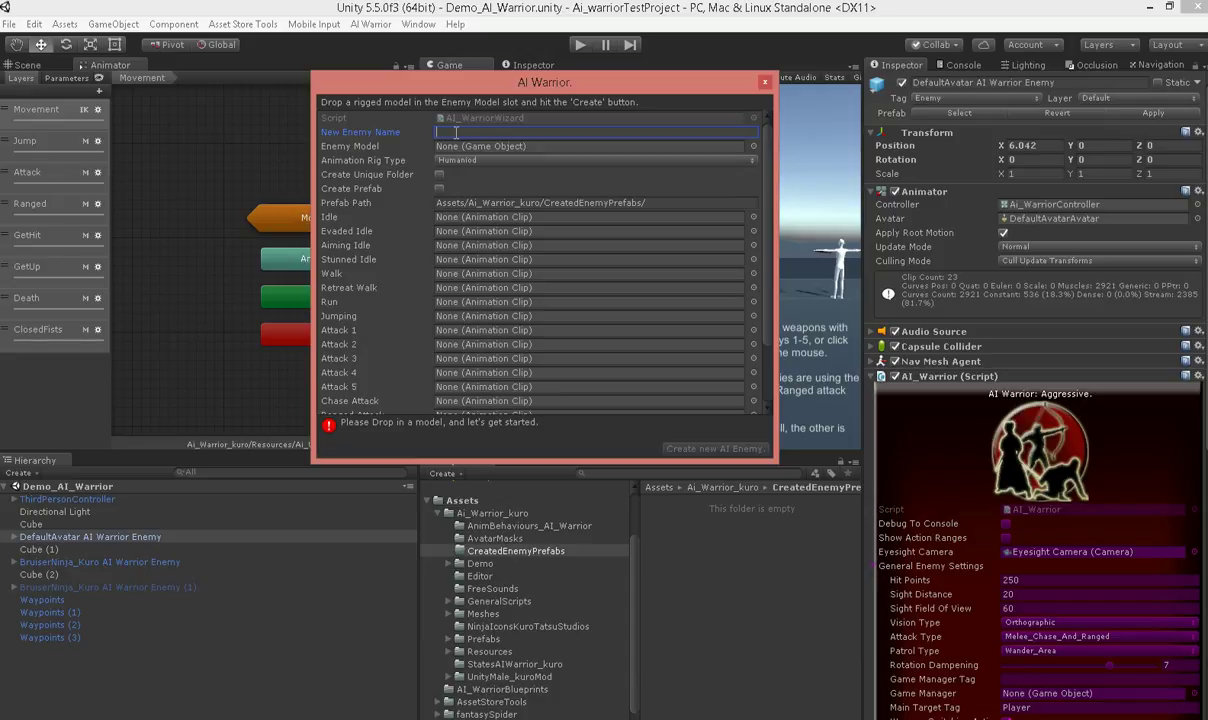
text(Spider)
Use spider_myOldOne as the enemy model with a Generic rig, enabling unique folder and prefab creation
click(513, 714)
drag(745, 675, 445, 147)
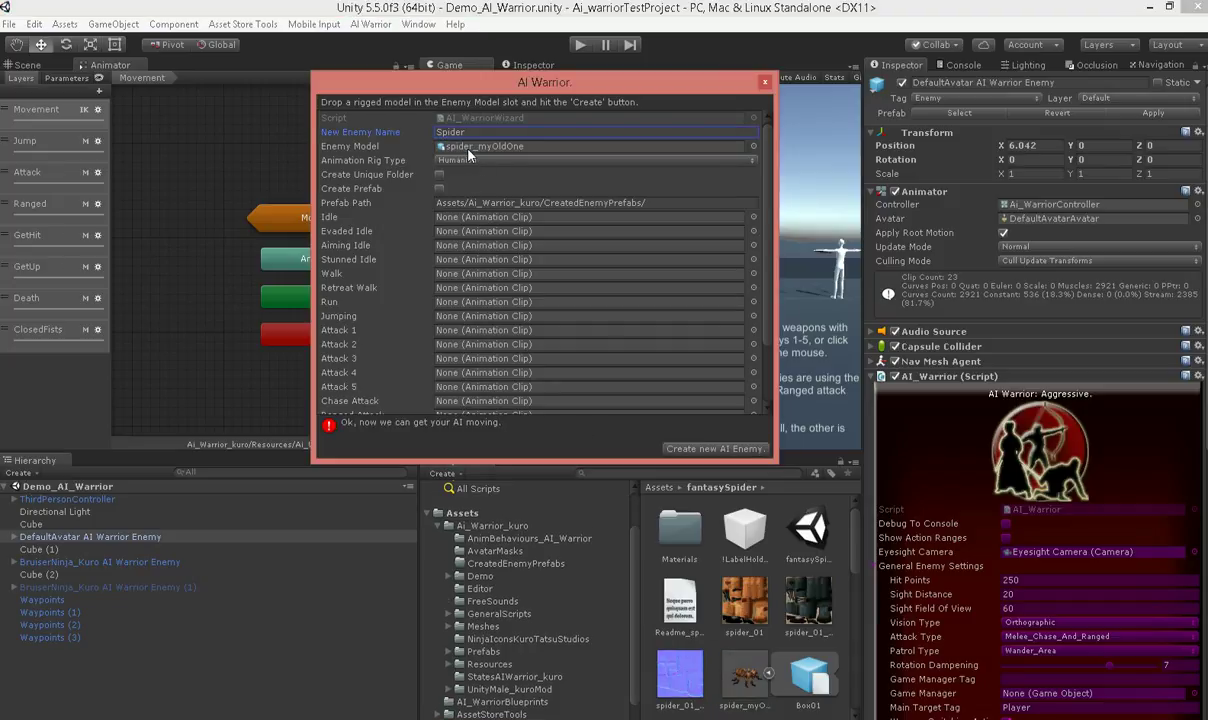
click(468, 162)
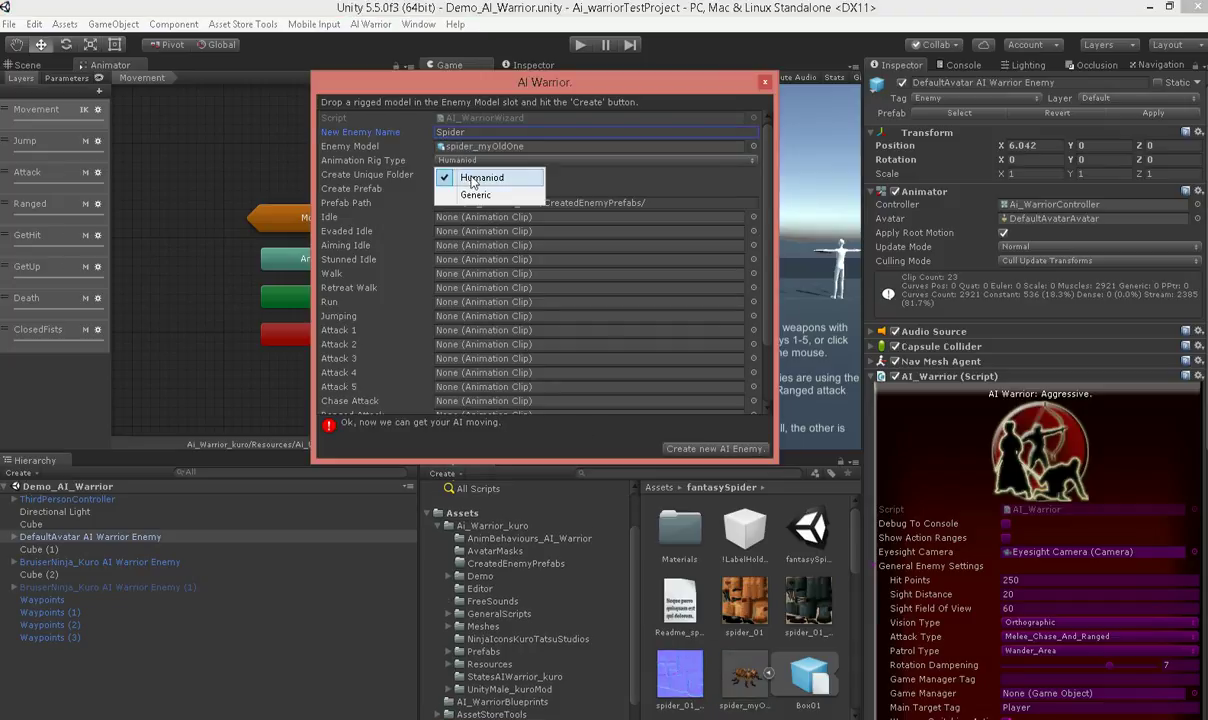
click(443, 188)
click(440, 177)
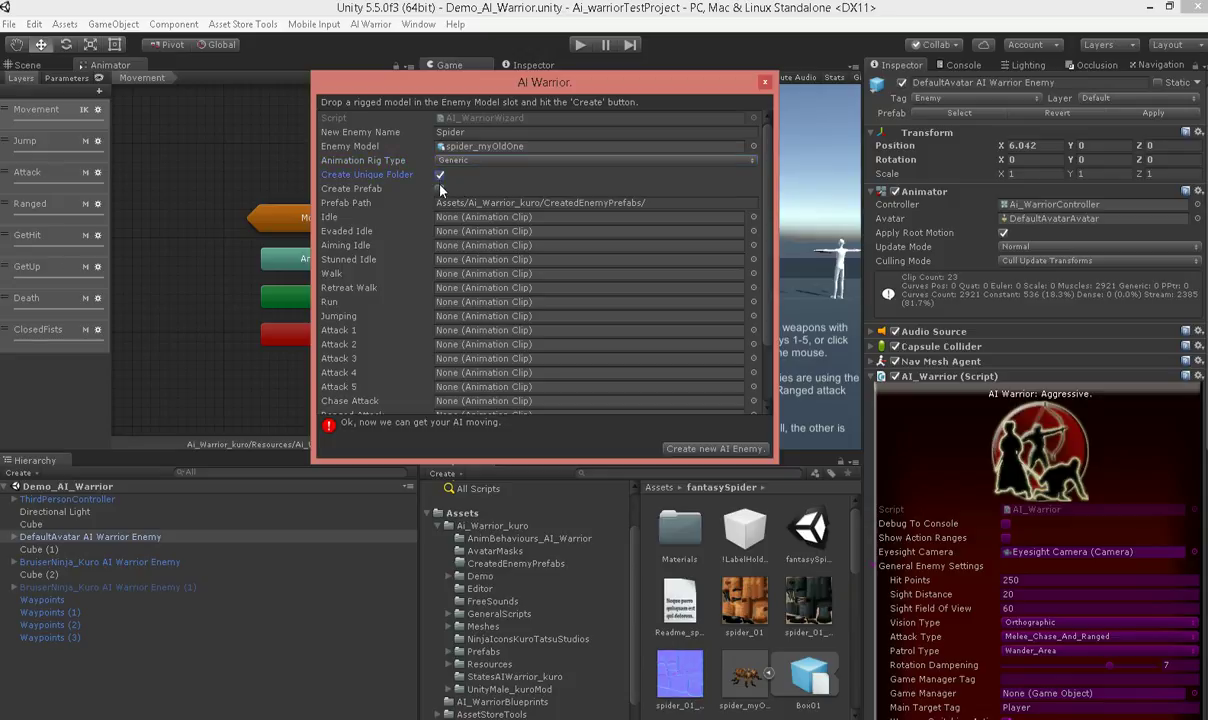
click(440, 189)
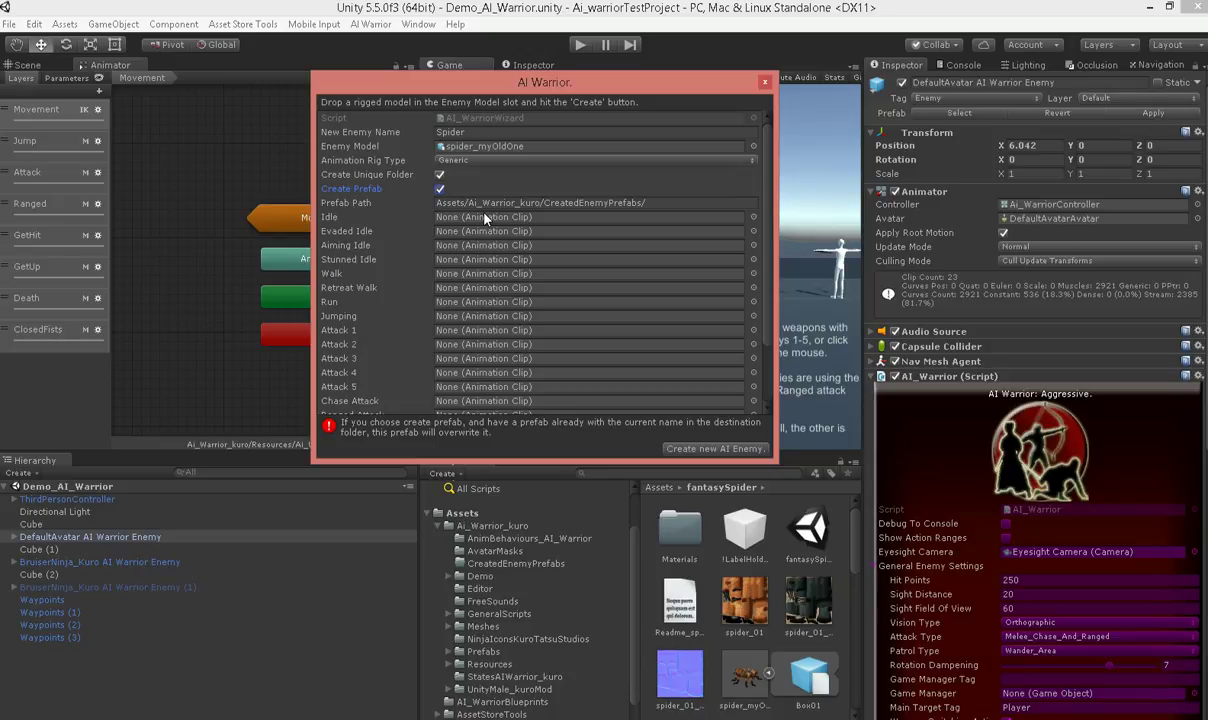
click(441, 188)
Assign attack1 and attack2 as the attack clips and death2 as the Death clip
click(744, 676)
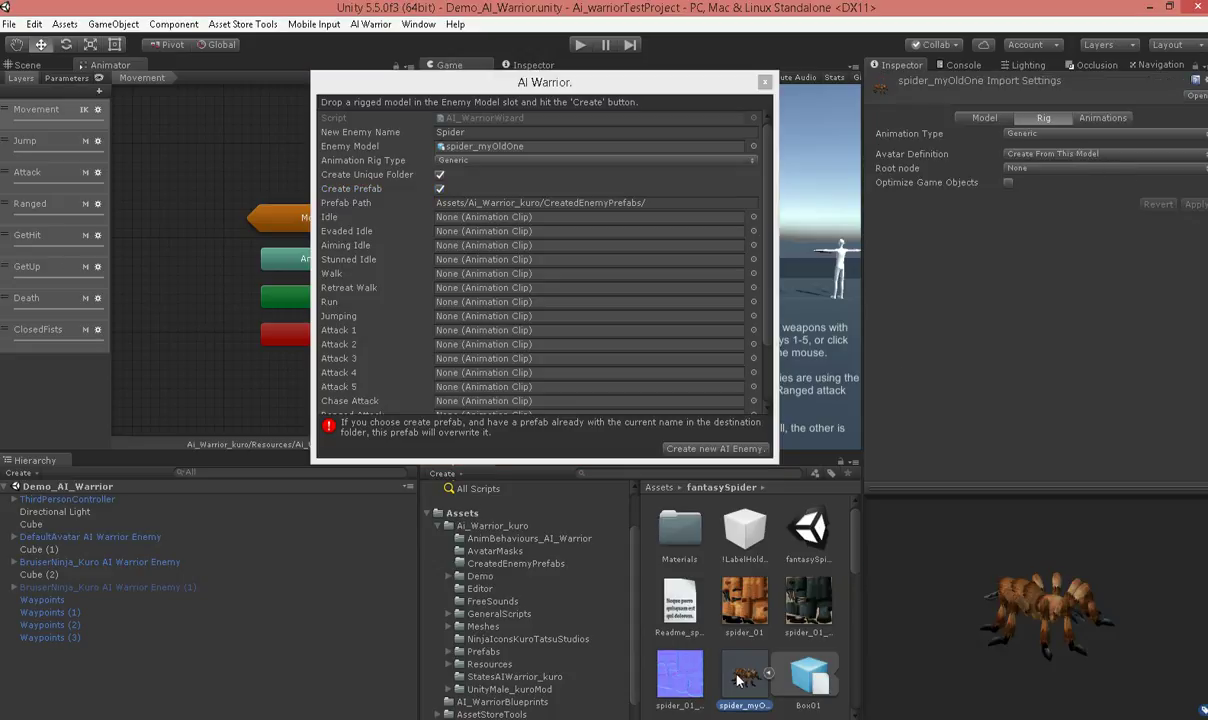
scroll(742, 680, down, 4)
scroll(742, 680, down, 5)
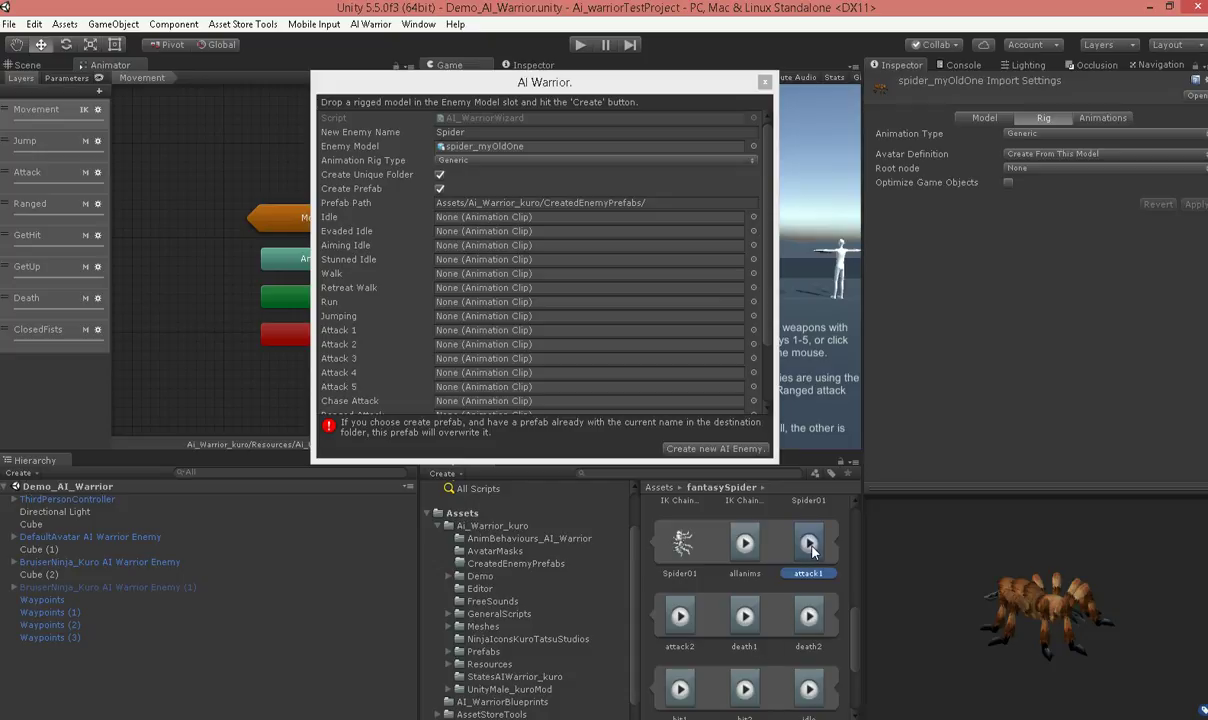
drag(806, 552, 472, 292)
scroll(470, 316, down, 2)
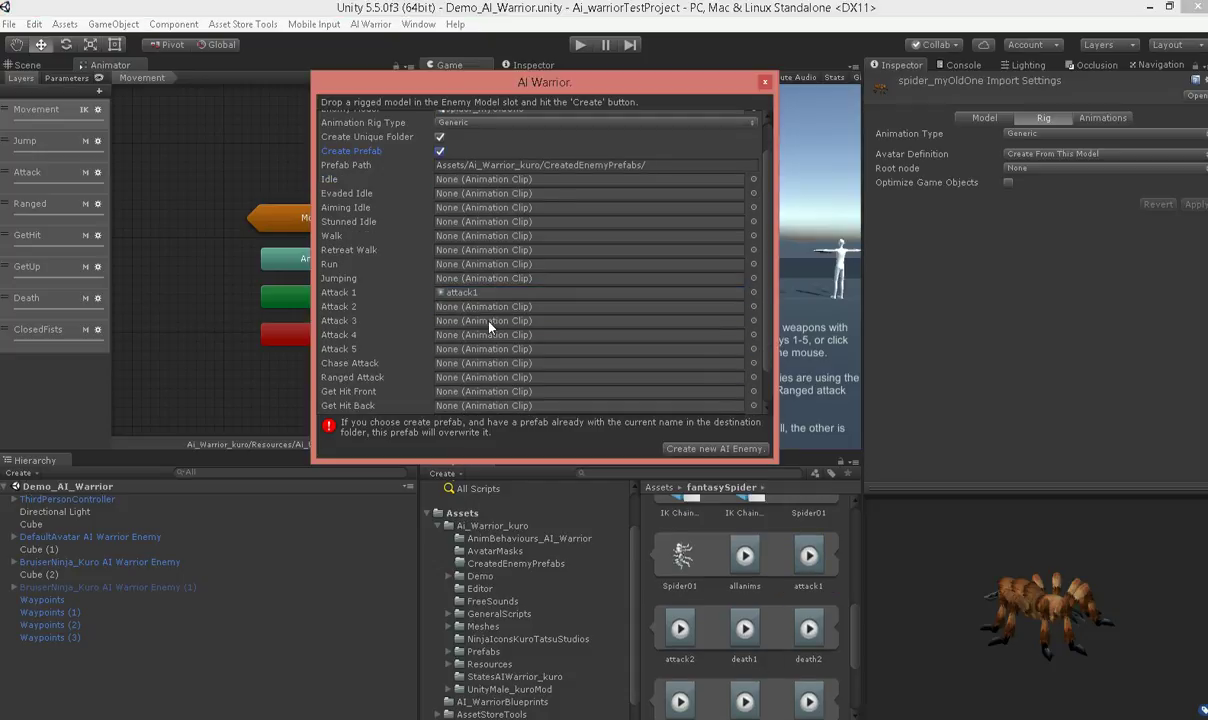
drag(690, 640, 489, 290)
scroll(489, 342, down, 1)
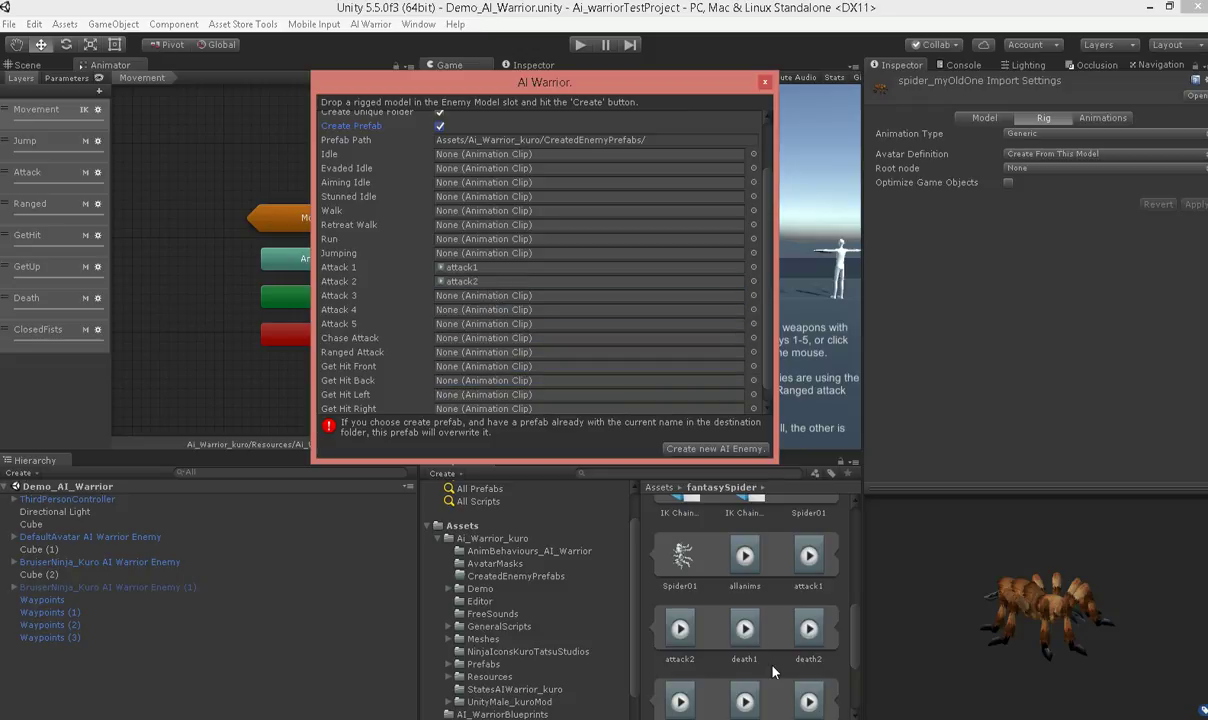
drag(744, 630, 515, 412)
scroll(521, 393, down, 1)
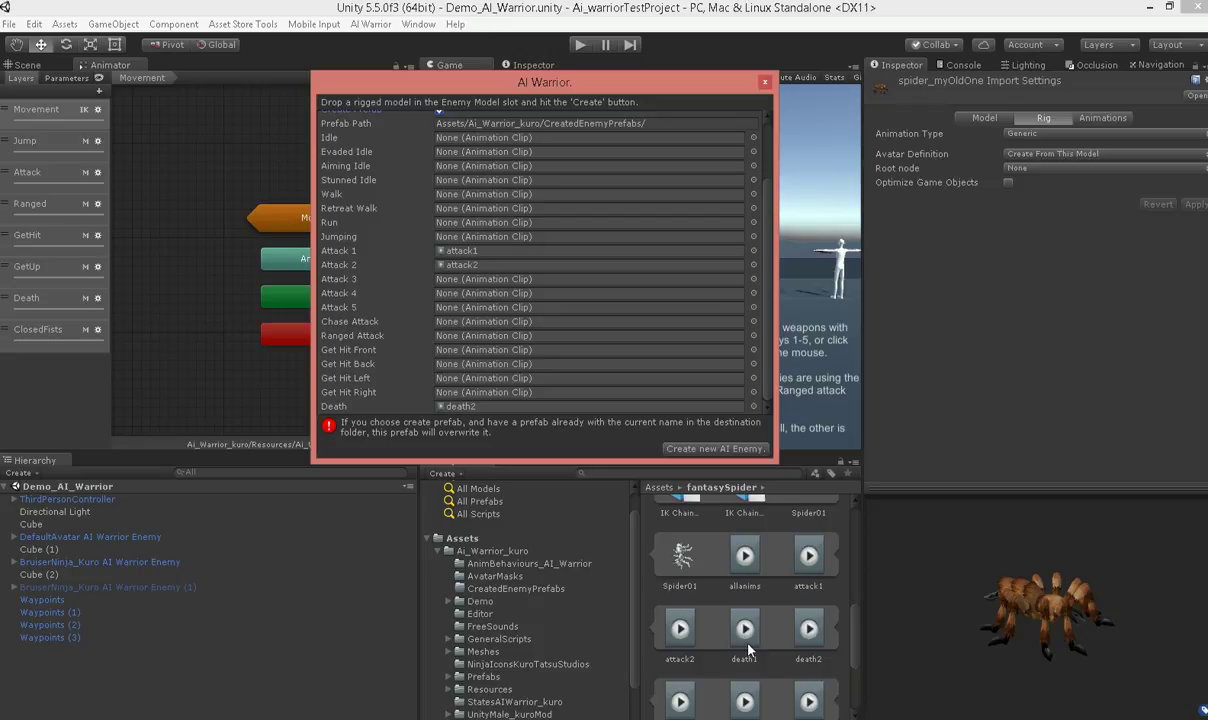
scroll(748, 650, down, 2)
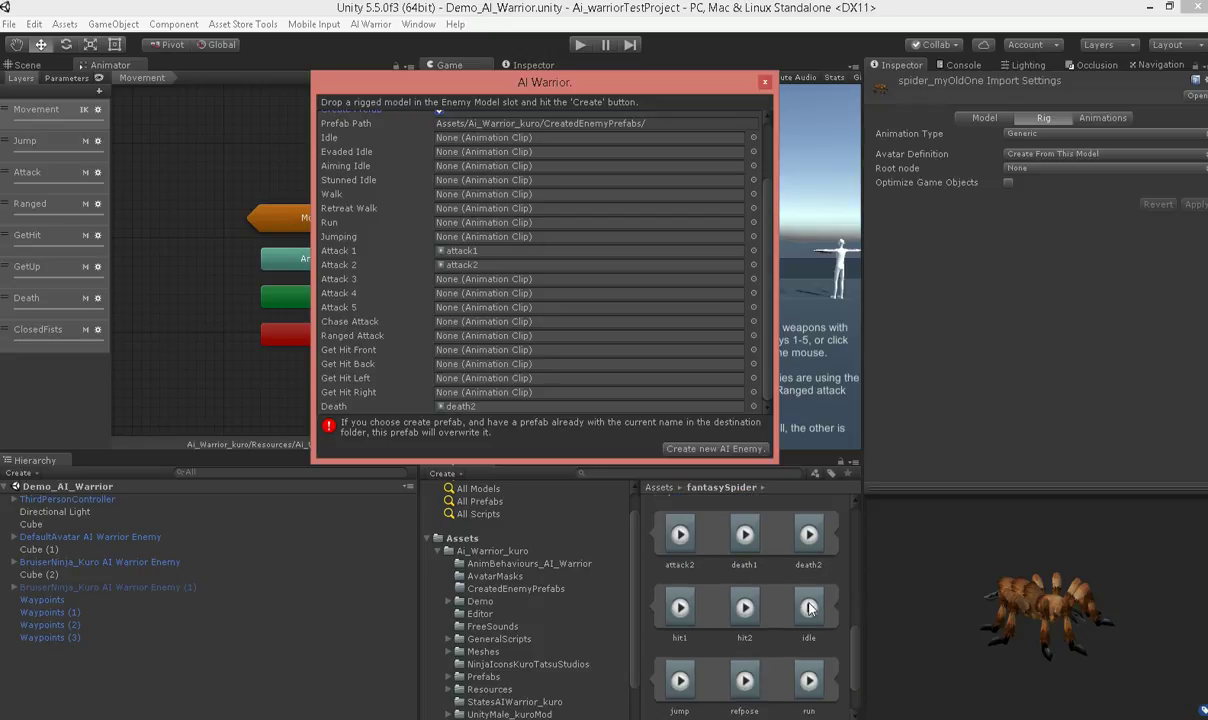
Put the idle clip into the Idle, Evaded Idle, Aiming Idle and Stunned Idle slots
drag(809, 608, 495, 138)
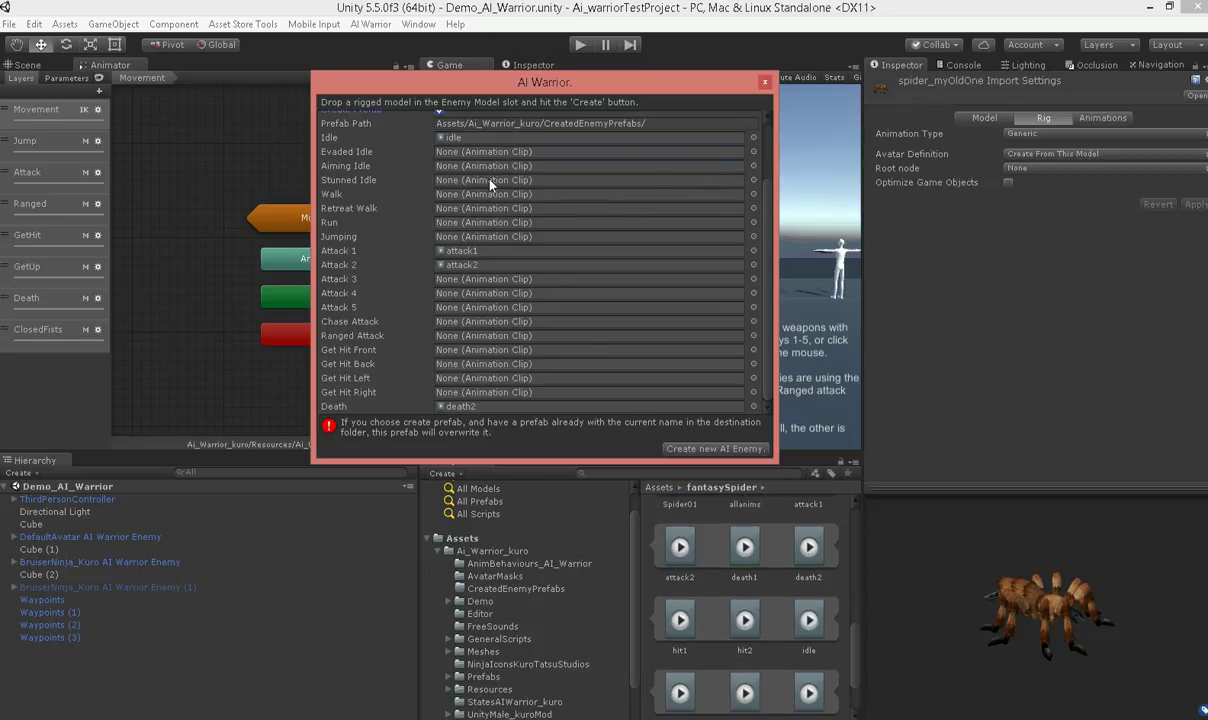
drag(816, 560, 520, 160)
drag(768, 598, 538, 166)
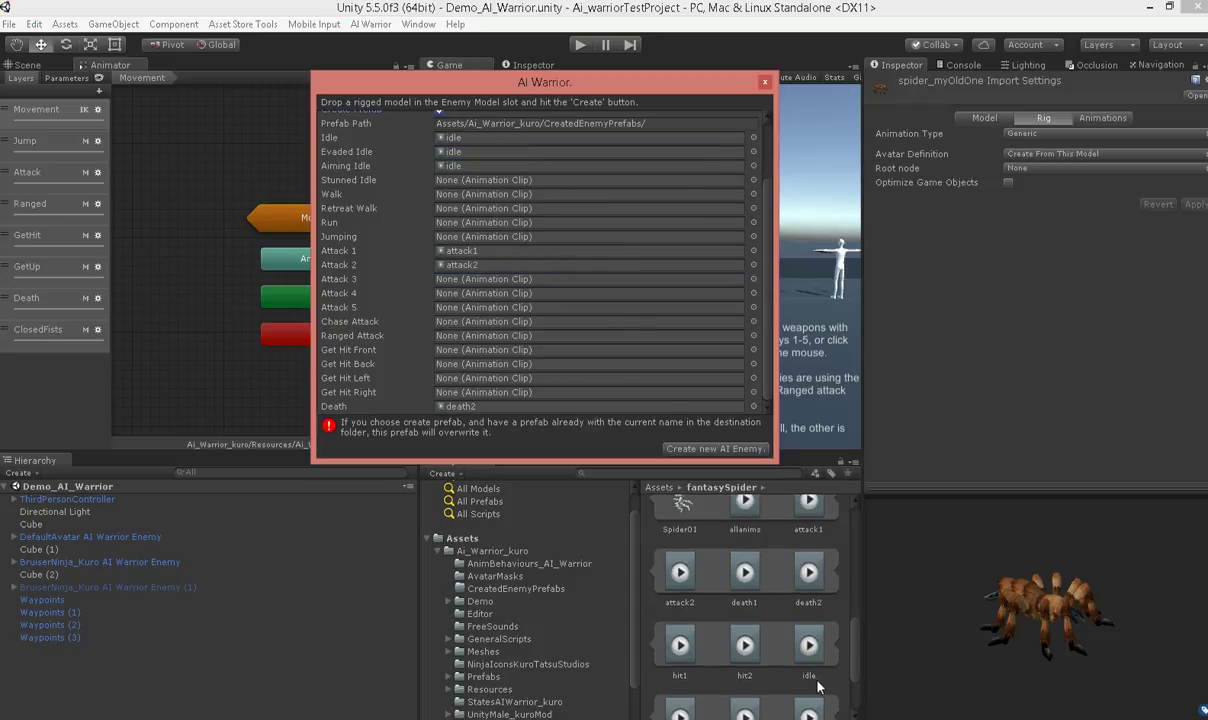
click(808, 648)
drag(808, 648, 525, 178)
Assign walk to both walk slots, including Retreat Walk, and run to the Run slot
scroll(745, 600, down, 3)
click(744, 680)
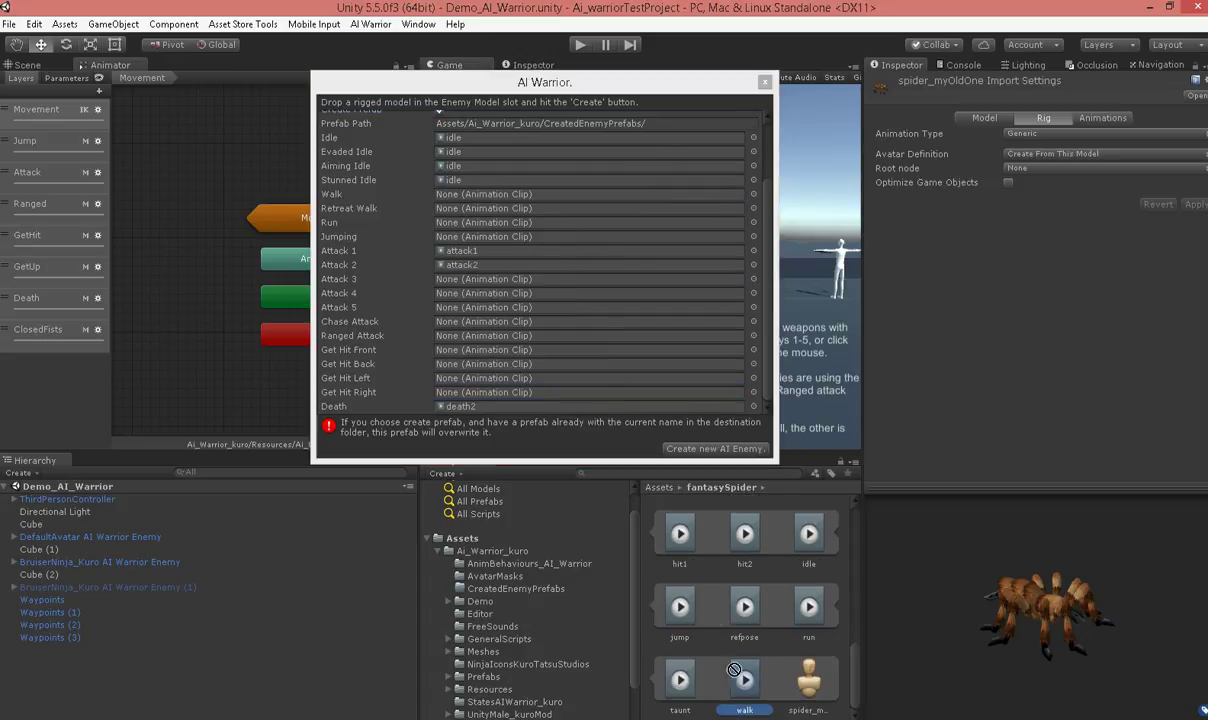
drag(744, 680, 493, 194)
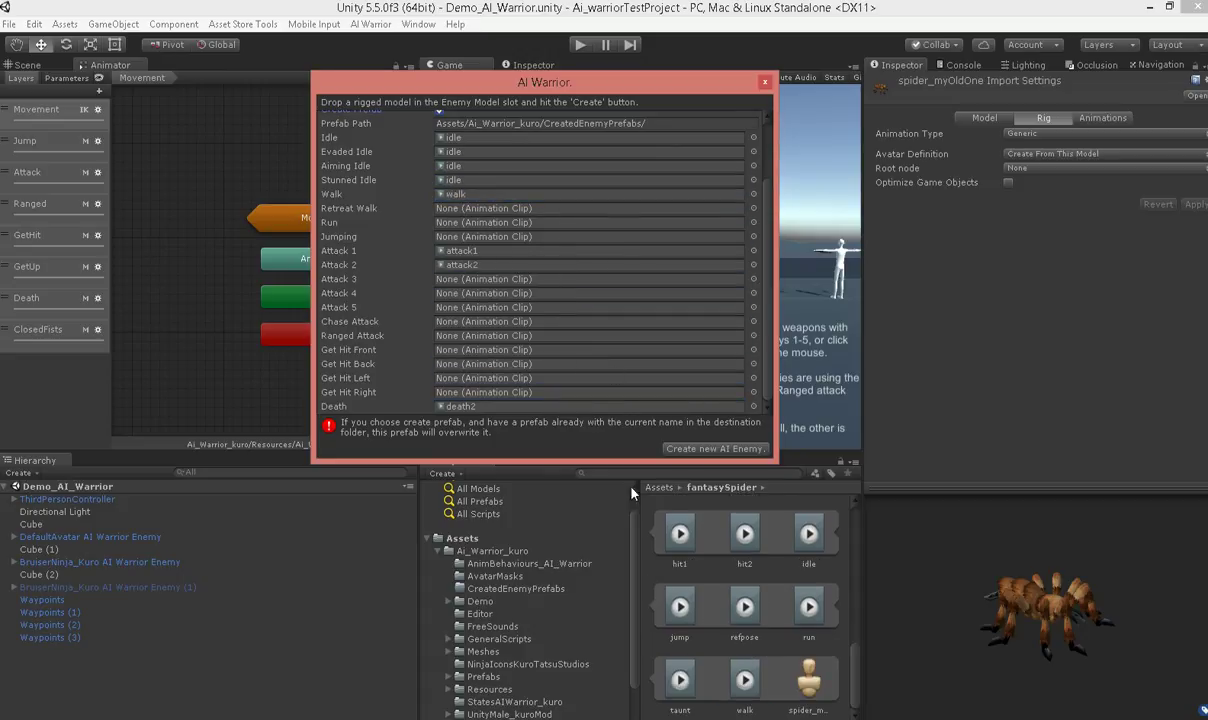
drag(703, 631, 475, 207)
drag(763, 570, 511, 225)
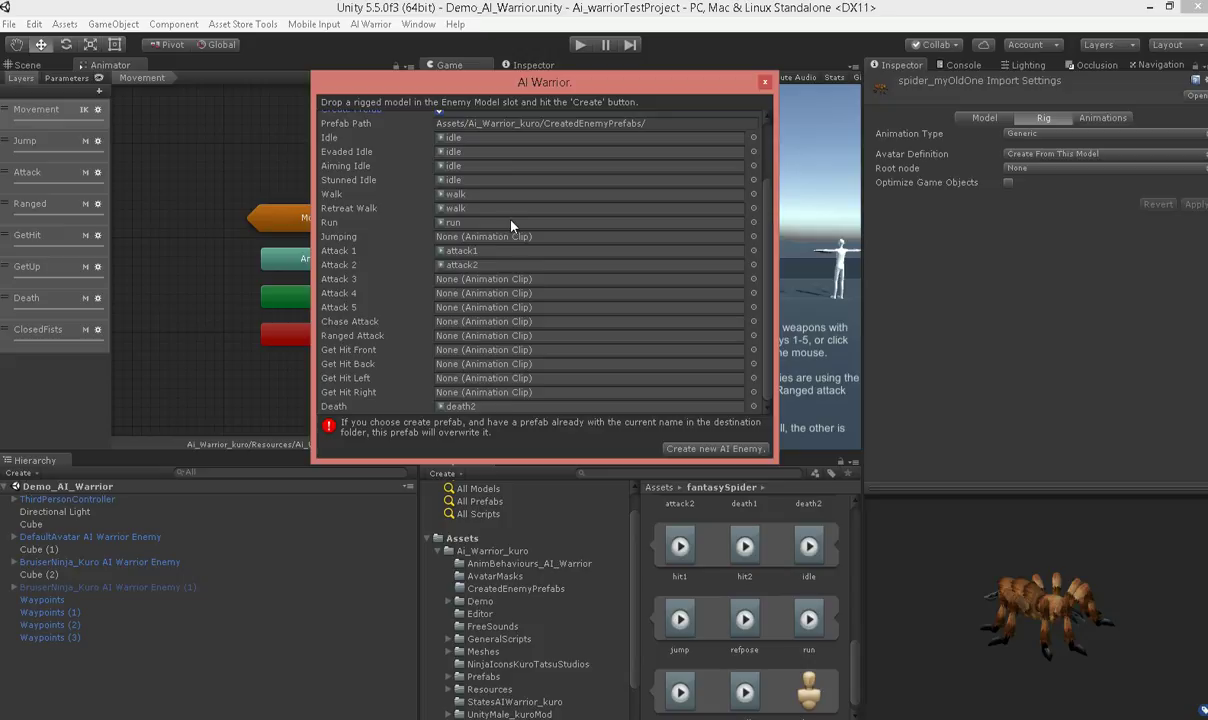
Assign jump to Jumping, attack2 to Chase Attack and taunt to Ranged Attack
drag(680, 620, 510, 237)
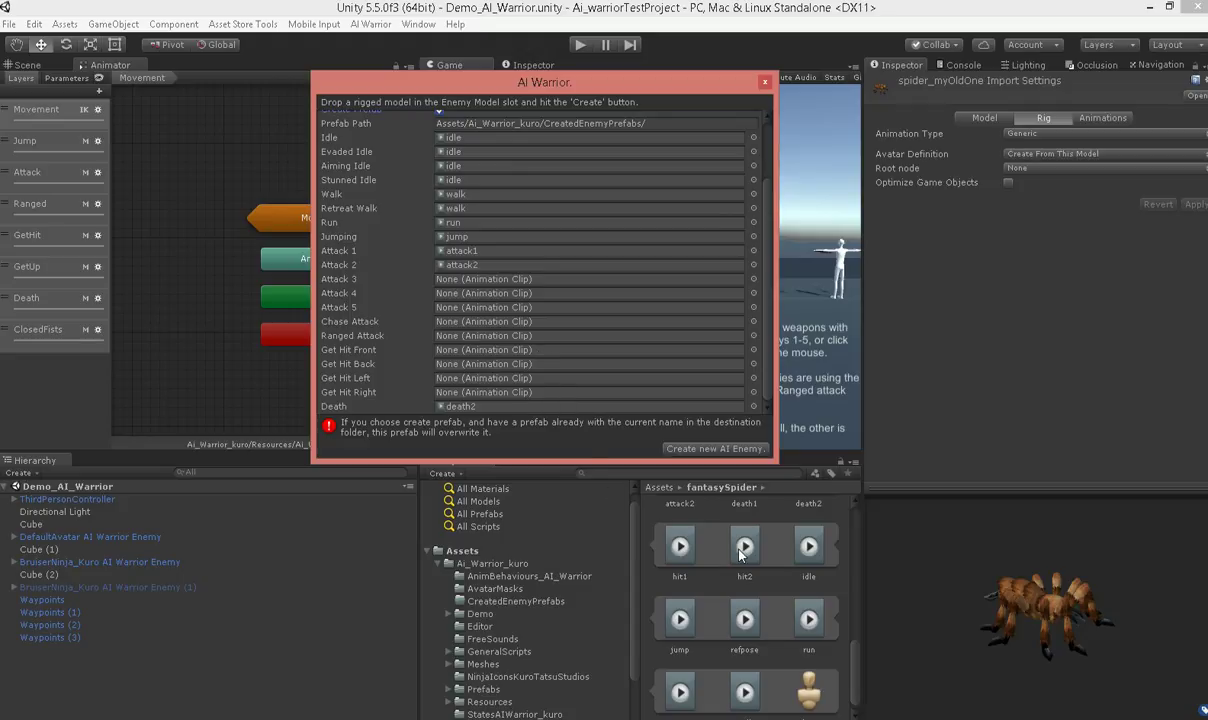
scroll(716, 622, up, 2)
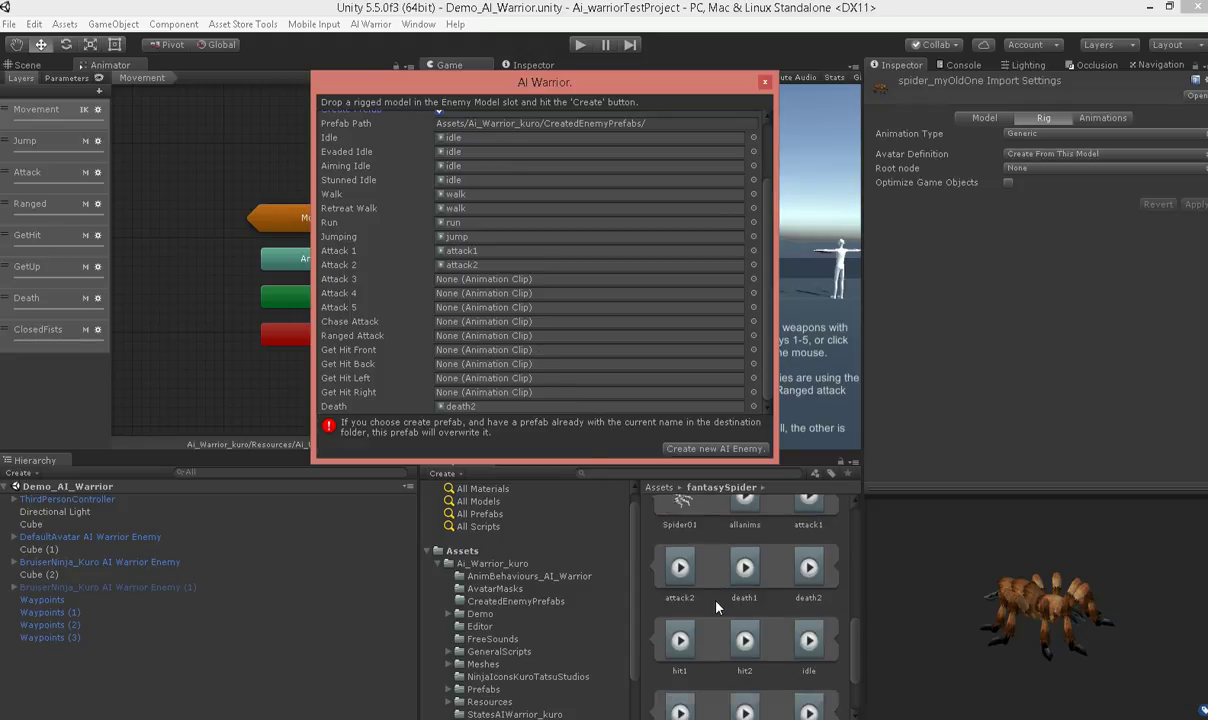
drag(716, 607, 495, 324)
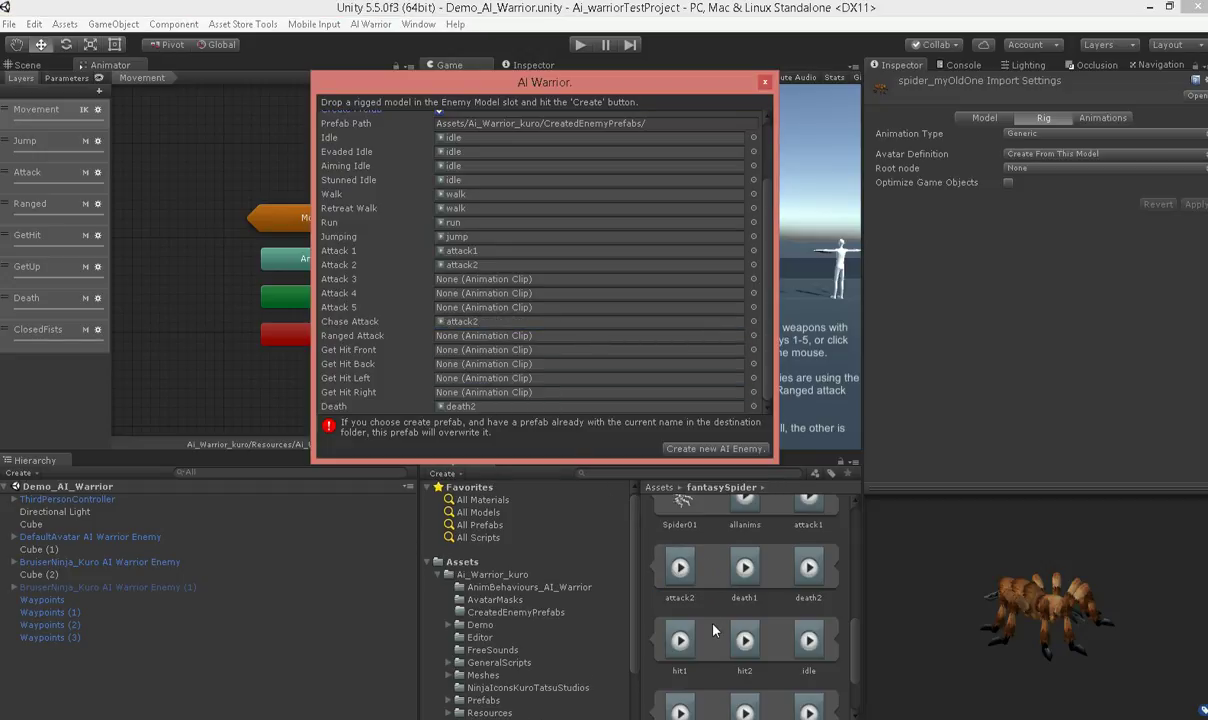
scroll(703, 626, down, 3)
scroll(703, 626, down, 1)
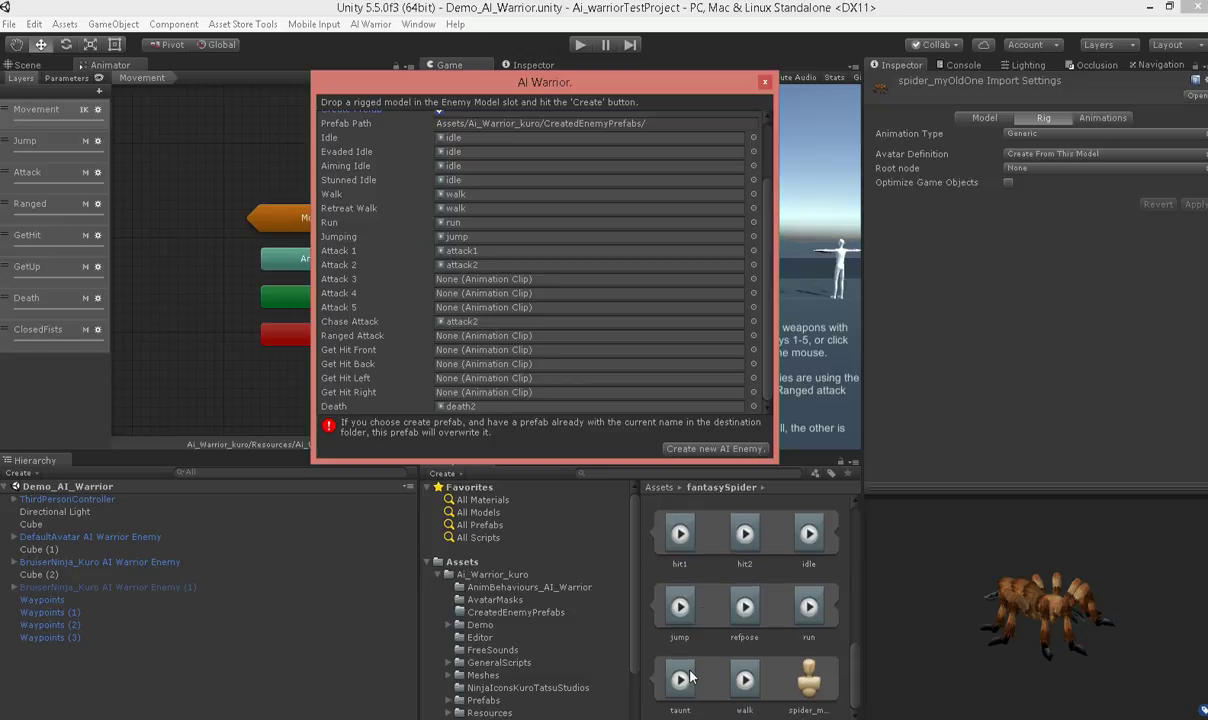
drag(680, 682, 475, 335)
Fill Get Hit Front, Back, Left and Right with hit1, hit2, hit1, hit2
scroll(728, 631, up, 2)
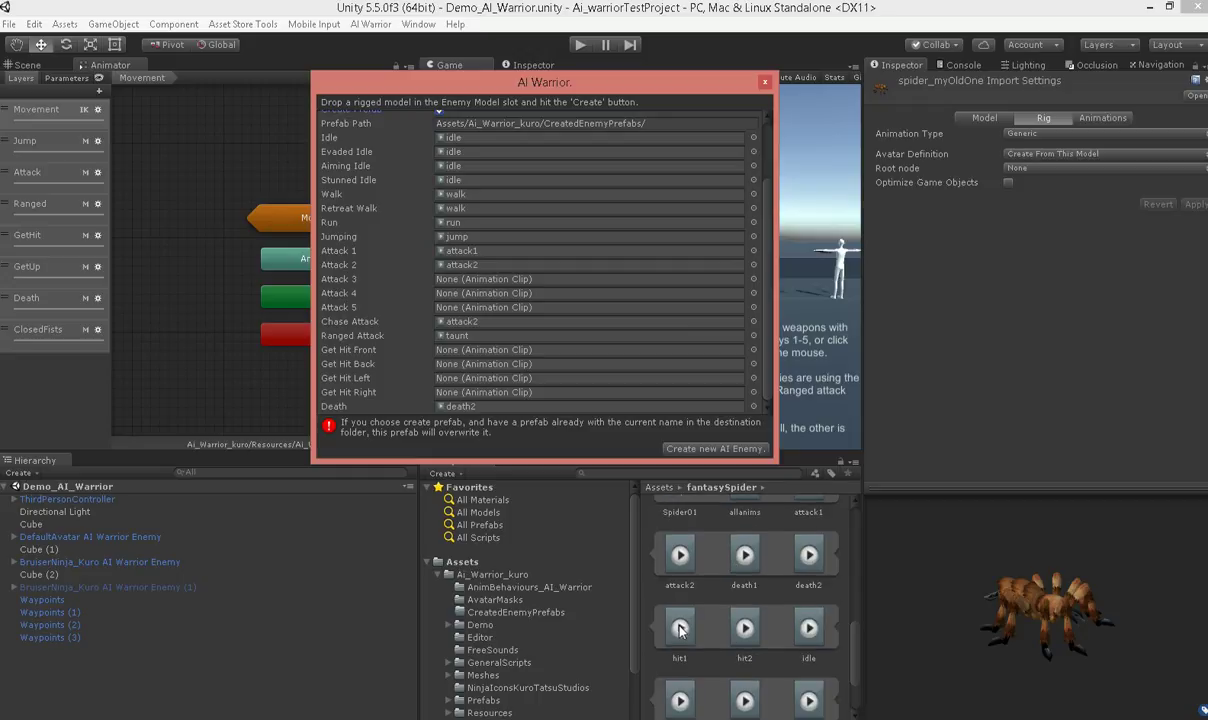
drag(682, 630, 547, 352)
drag(745, 628, 500, 364)
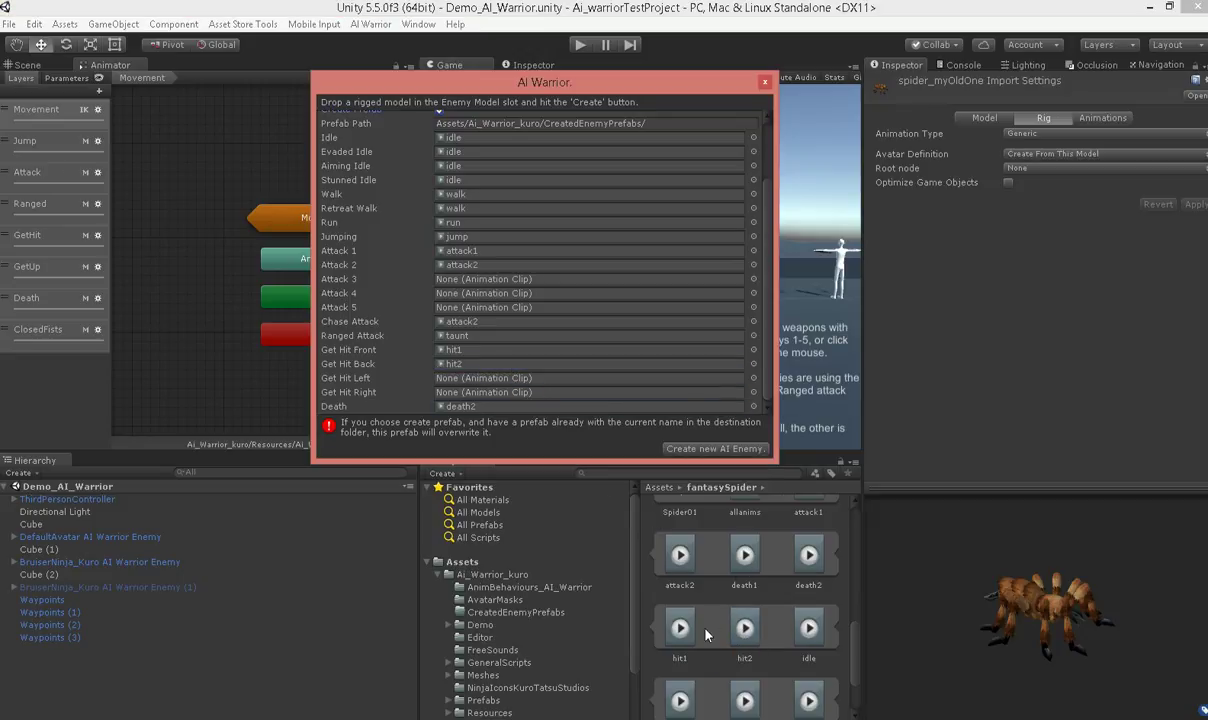
drag(700, 630, 509, 382)
drag(748, 627, 527, 398)
scroll(537, 359, up, 3)
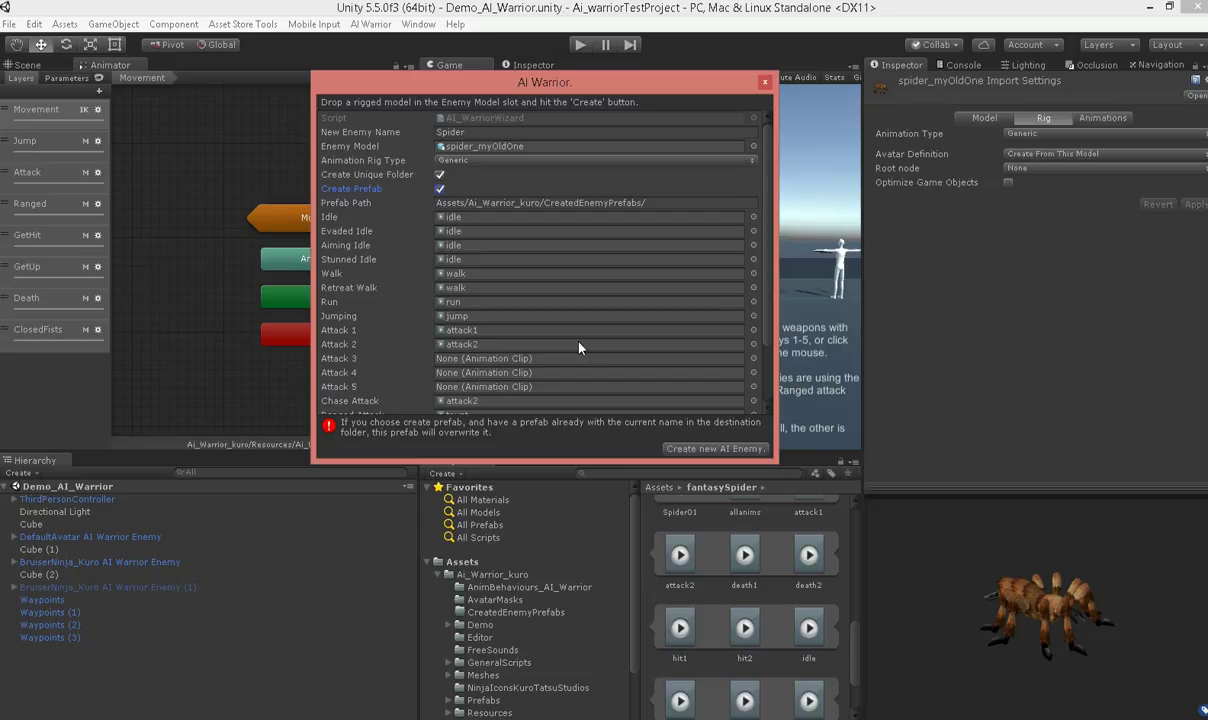
scroll(579, 347, down, 2)
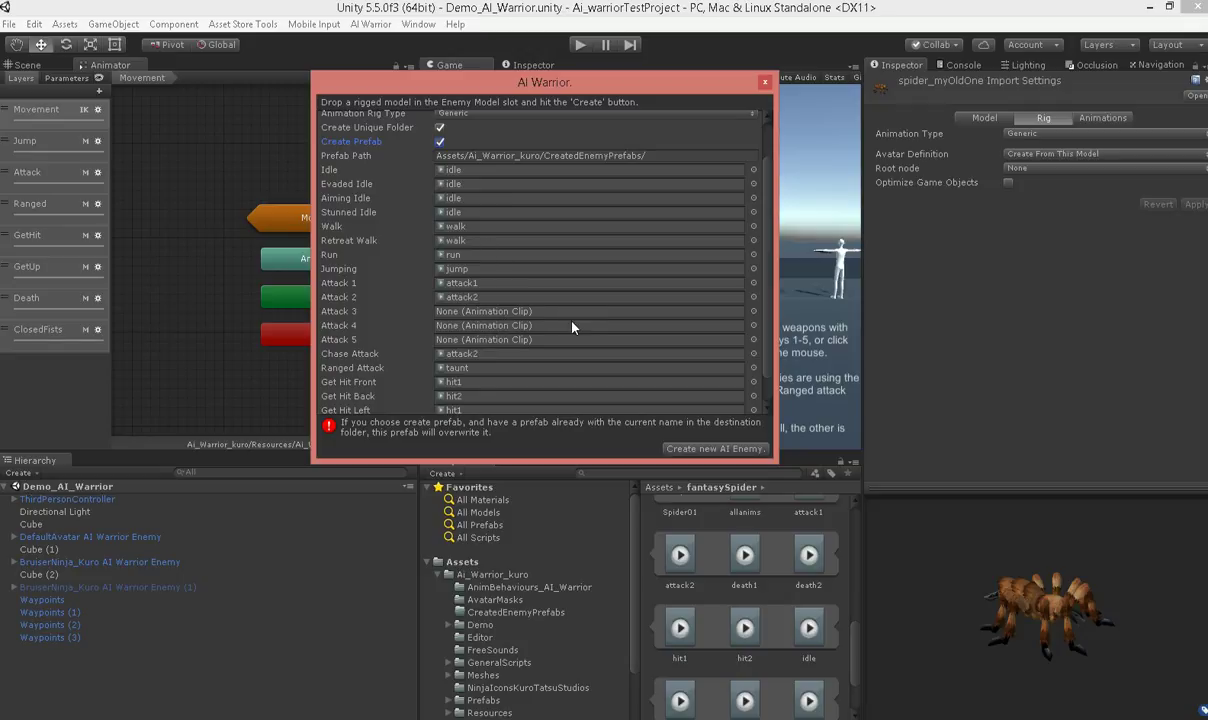
Create the Spider AI enemy, dock the AI_Warrior tab, and open its generated folder
click(686, 449)
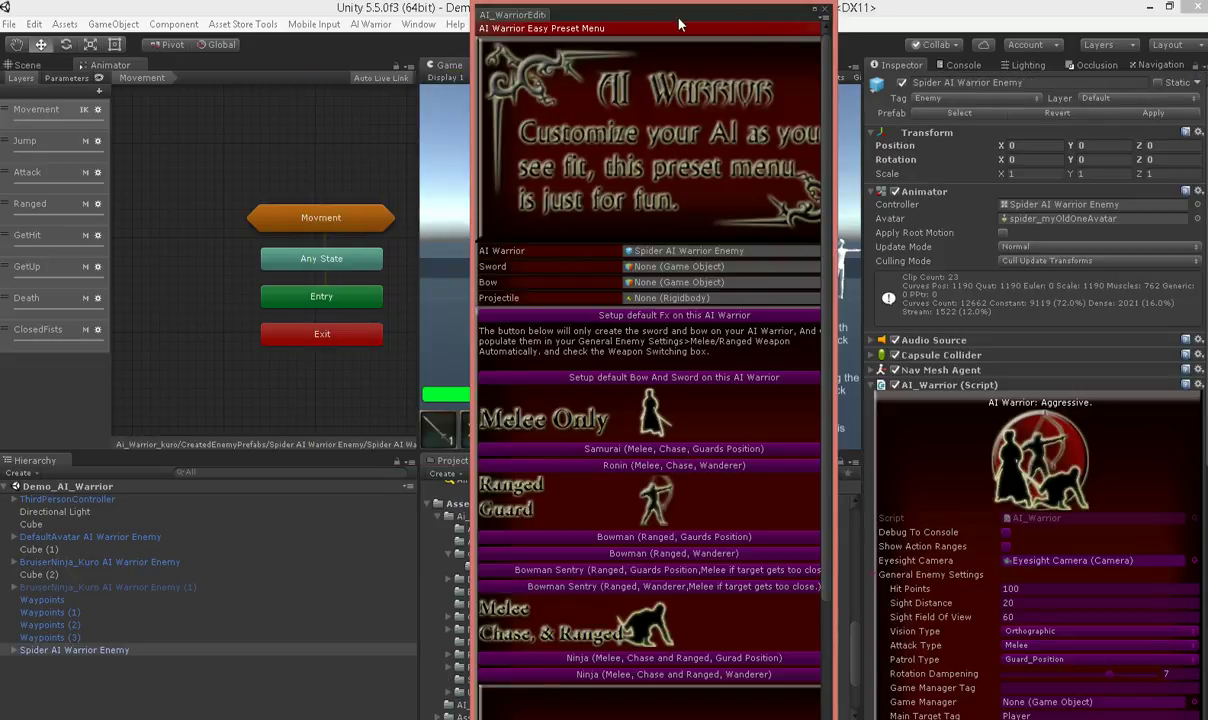
drag(515, 18, 892, 65)
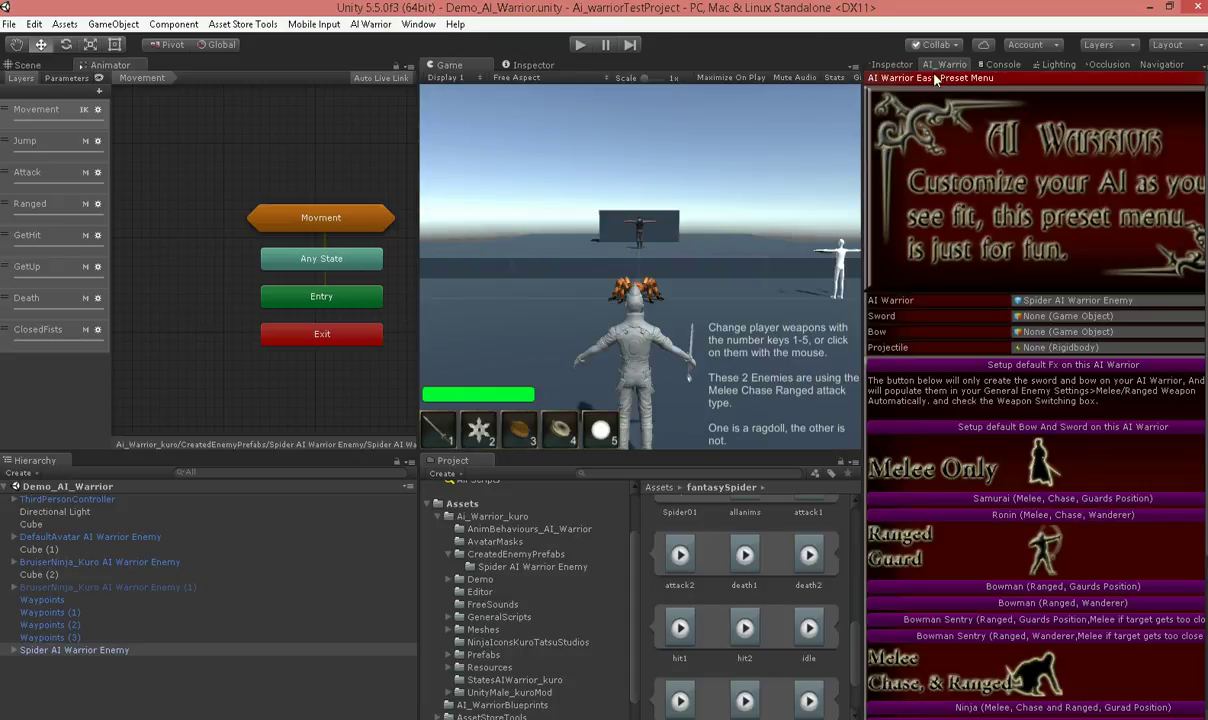
click(499, 556)
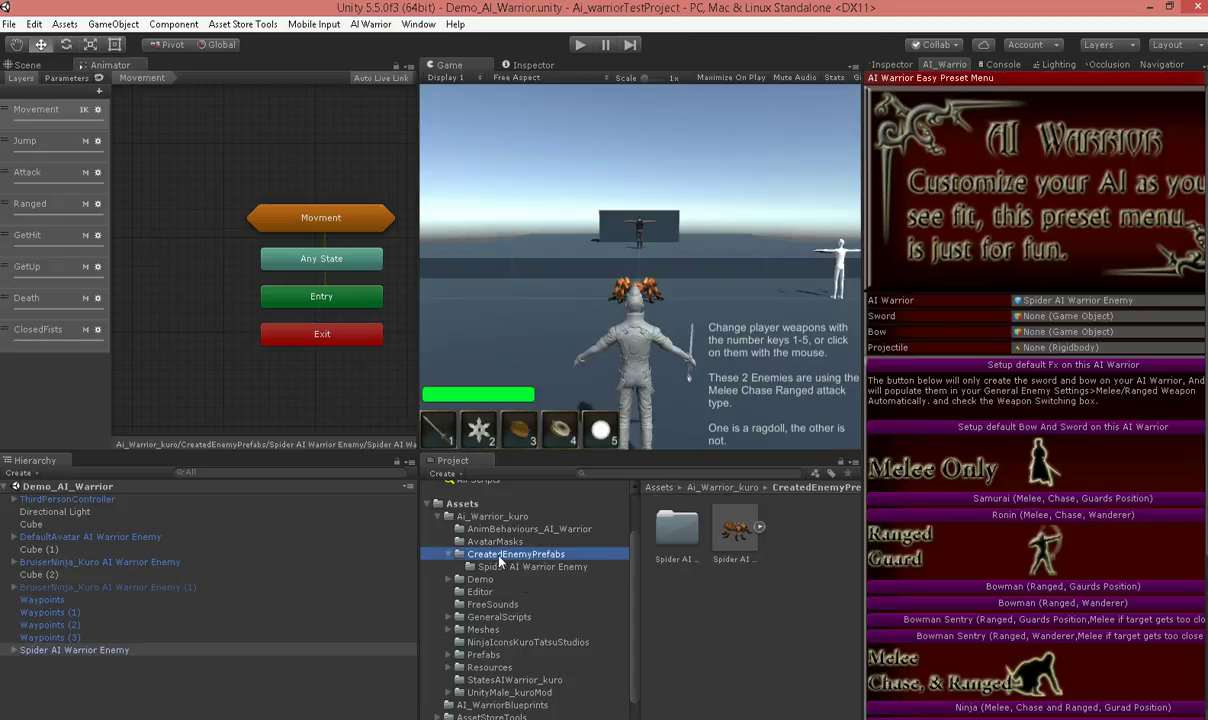
click(740, 540)
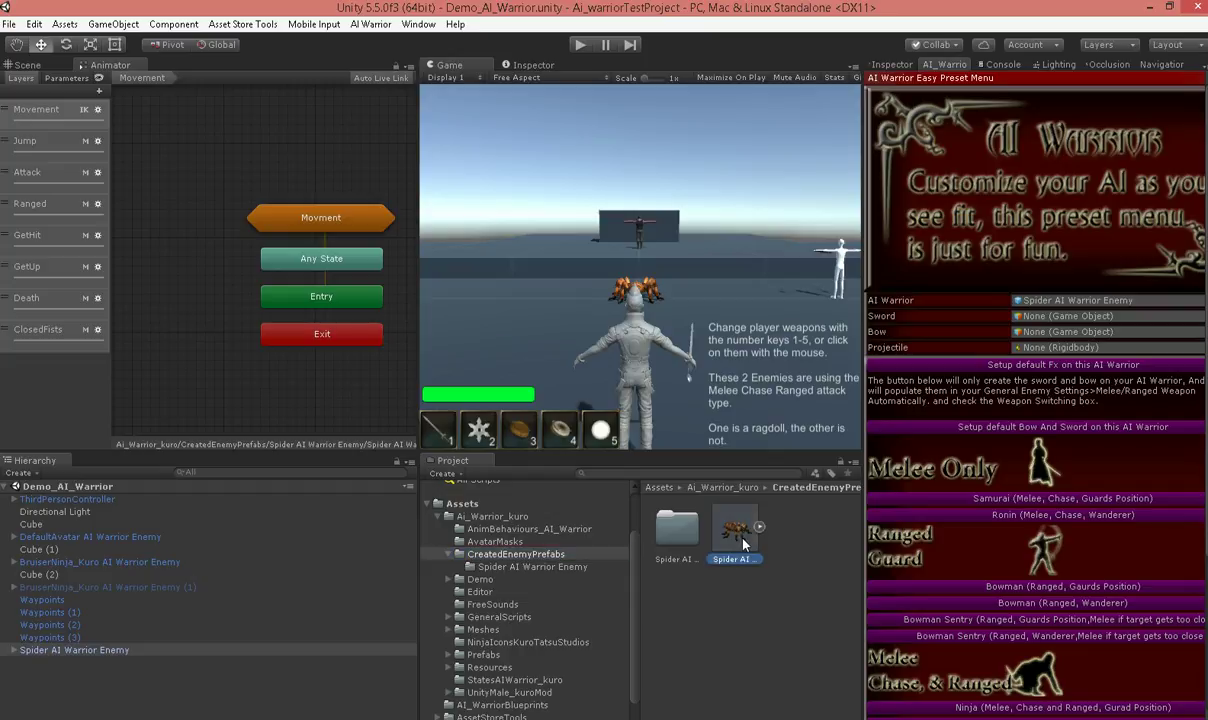
double_click(686, 543)
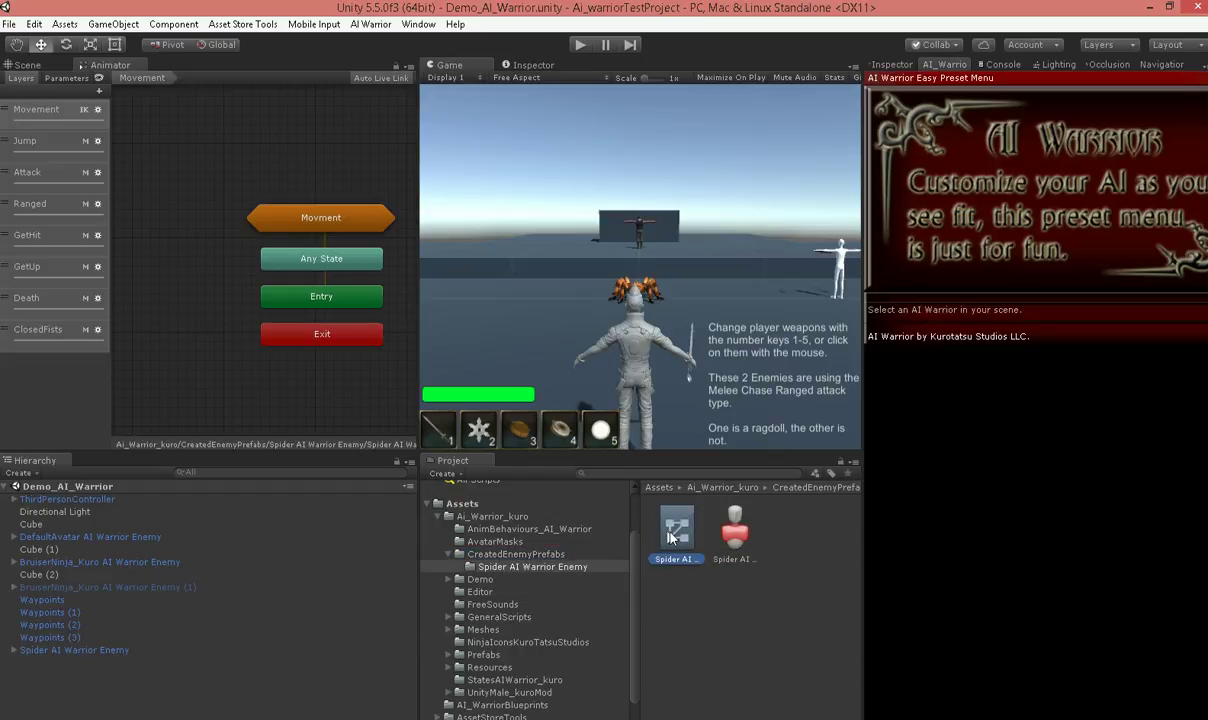
Select the generated spider avatar mask and expand its Transform settings
click(736, 533)
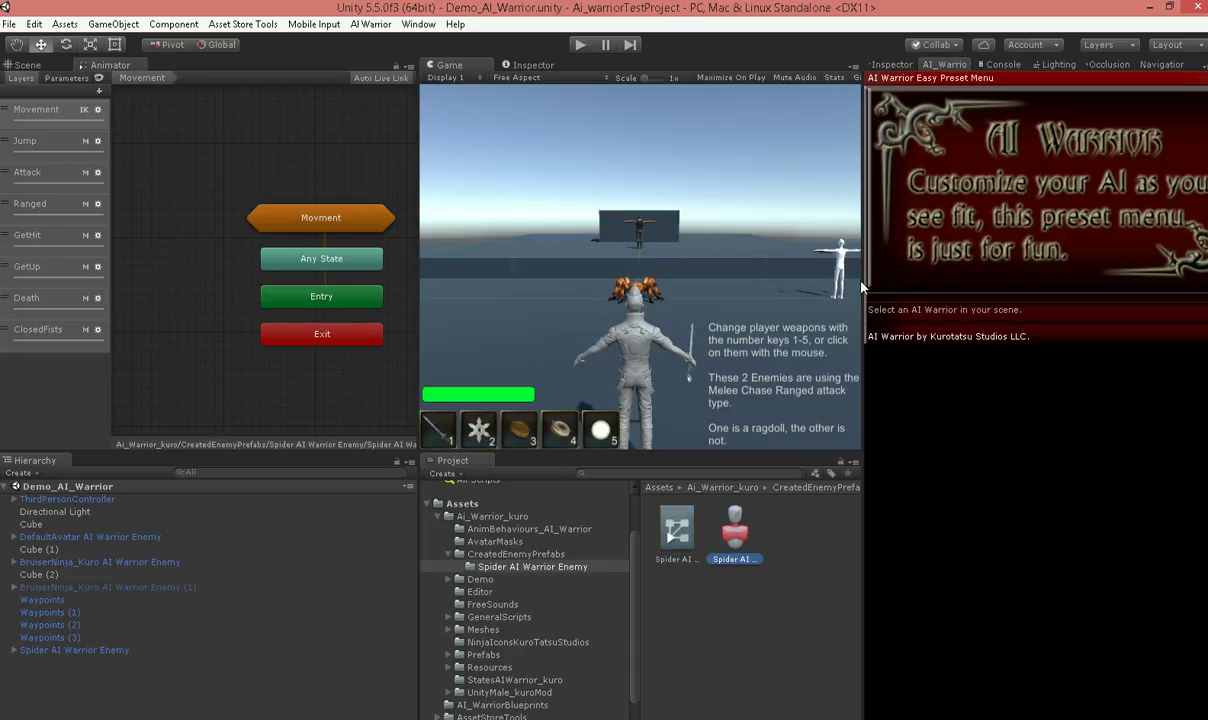
click(891, 64)
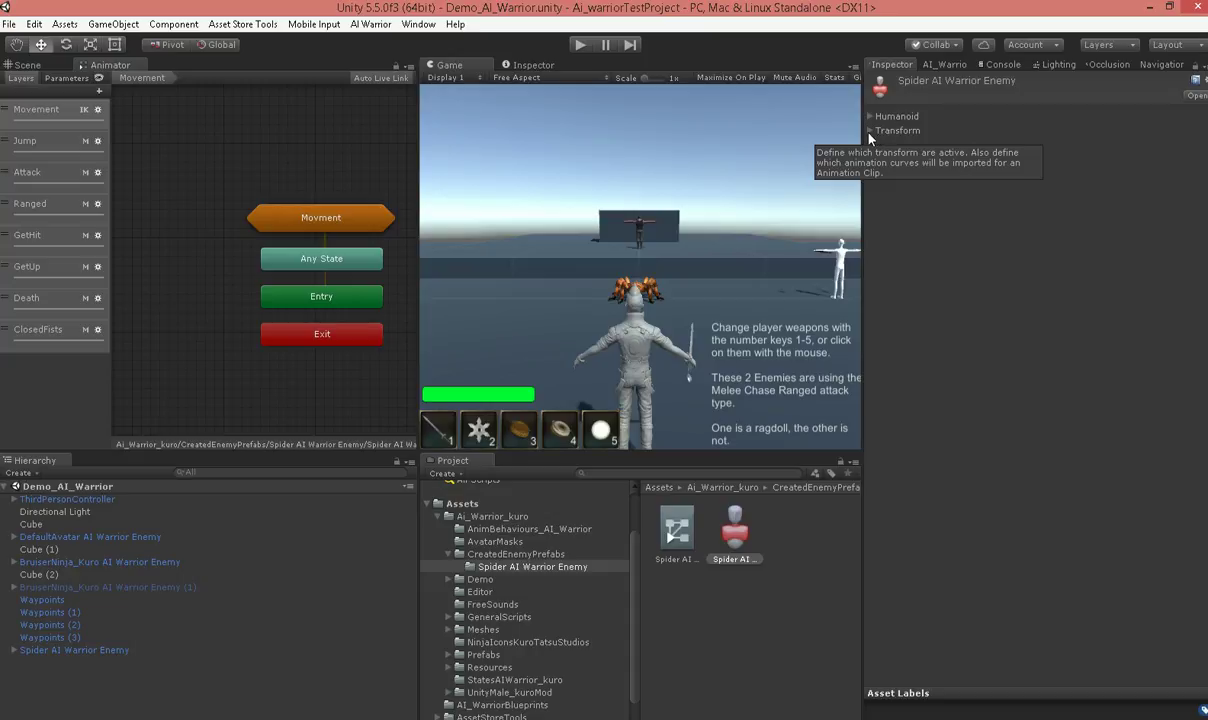
click(879, 136)
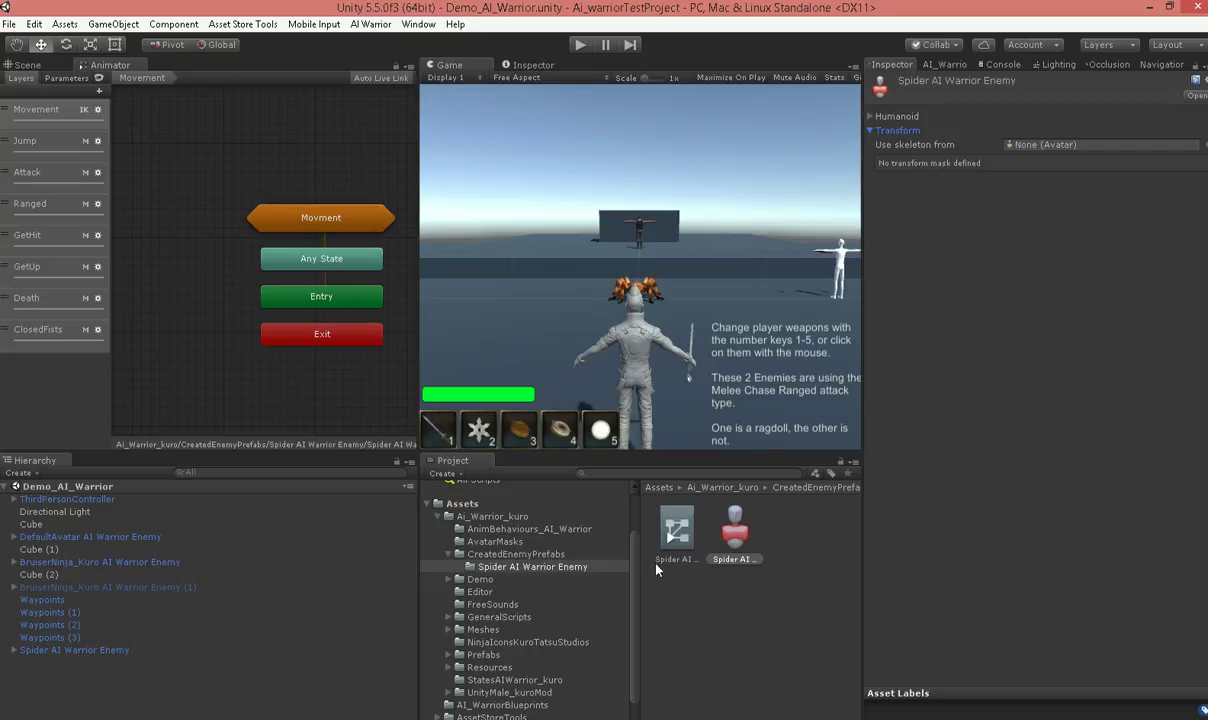
click(97, 141)
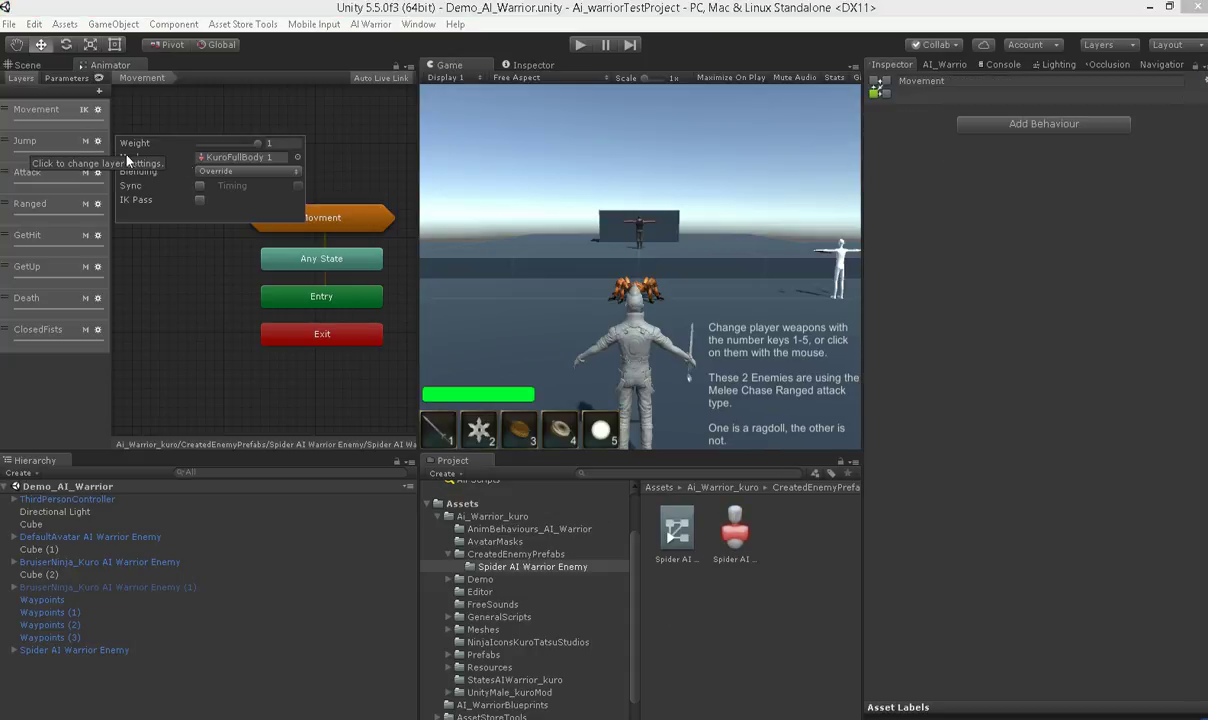
click(788, 577)
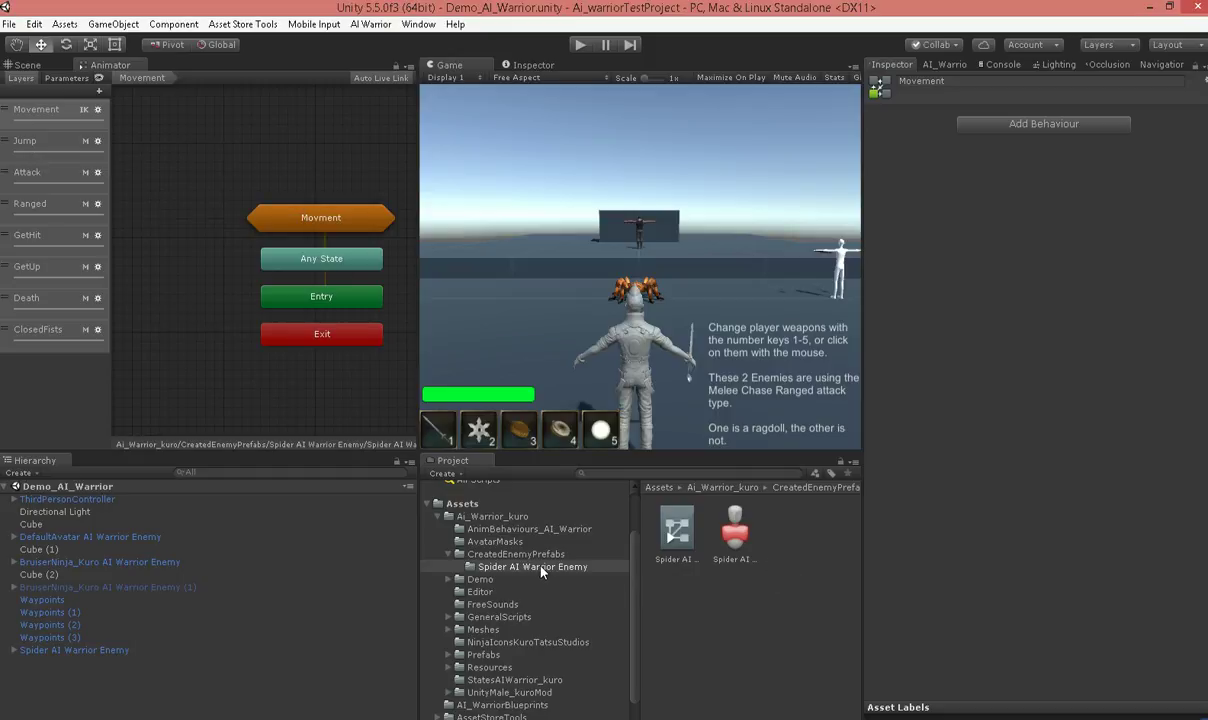
Set spider_myOldOneAvatar as the mask's skeleton and import its bone hierarchy
click(735, 535)
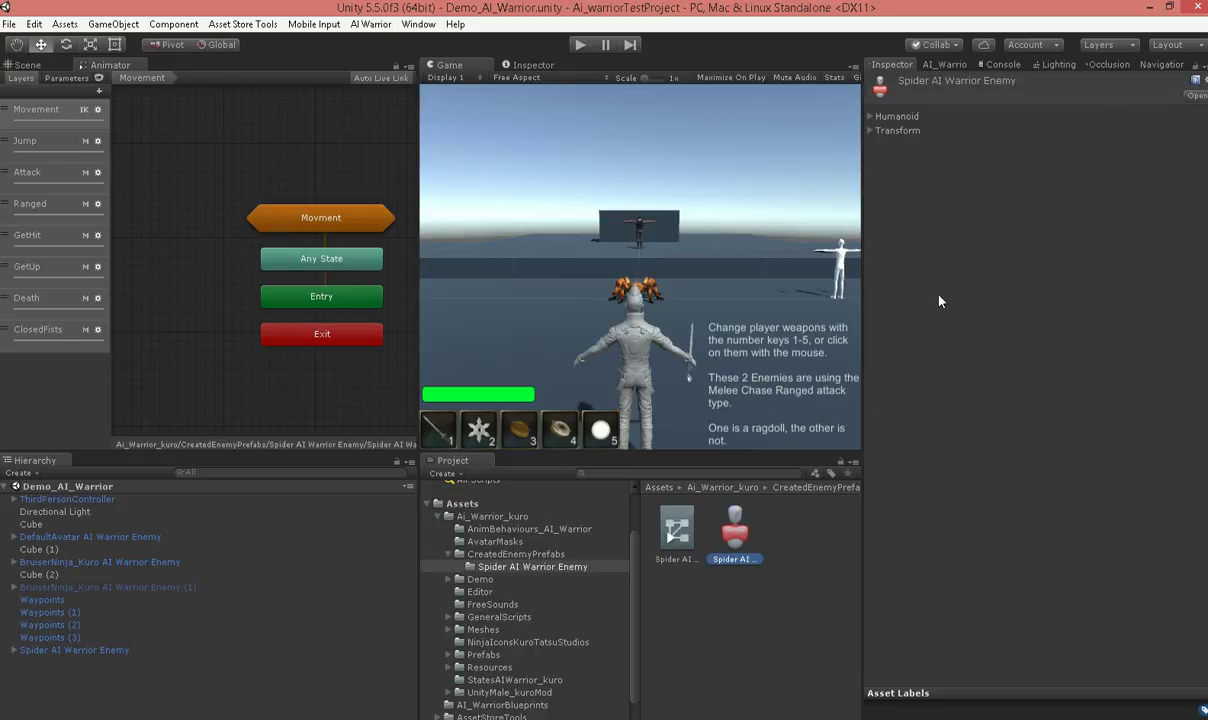
click(873, 131)
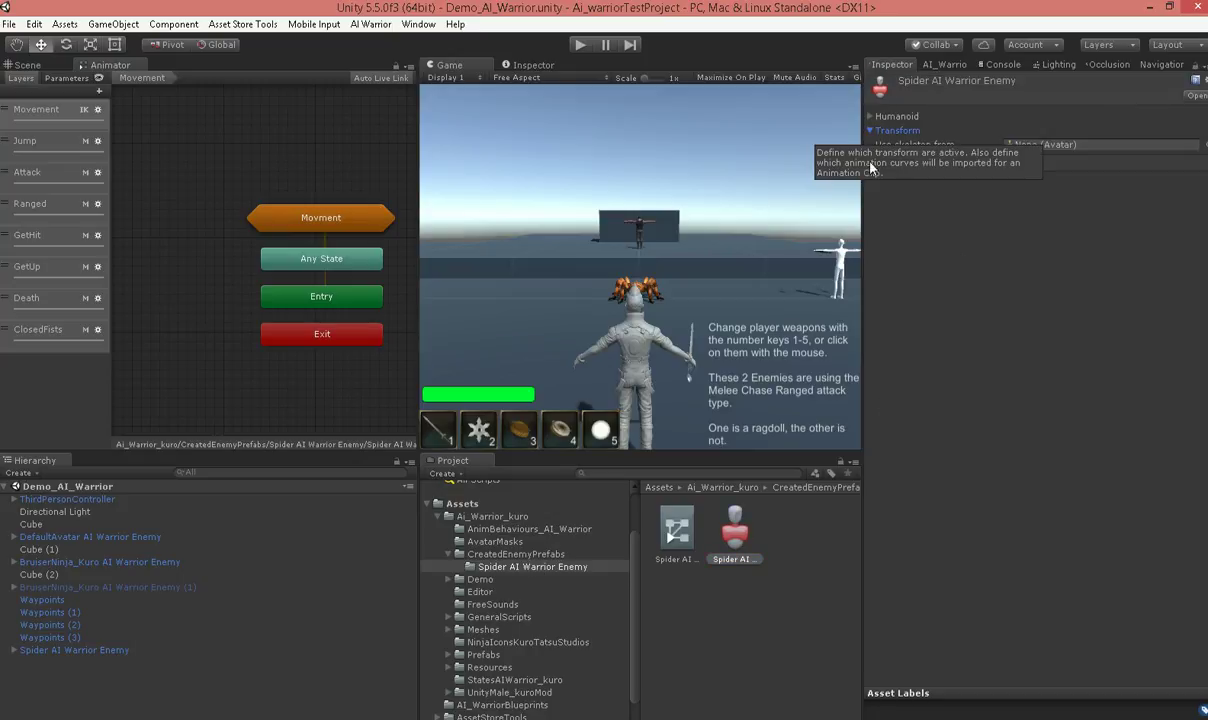
scroll(480, 672, down, 1)
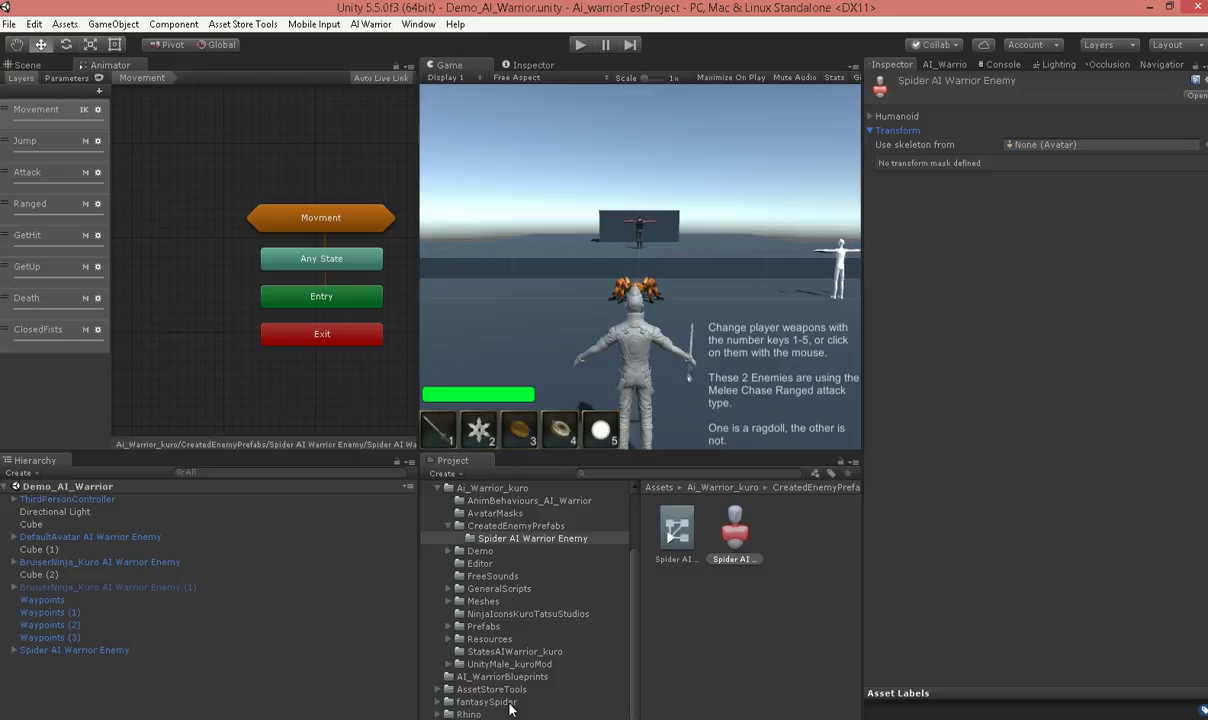
click(487, 700)
scroll(797, 668, down, 5)
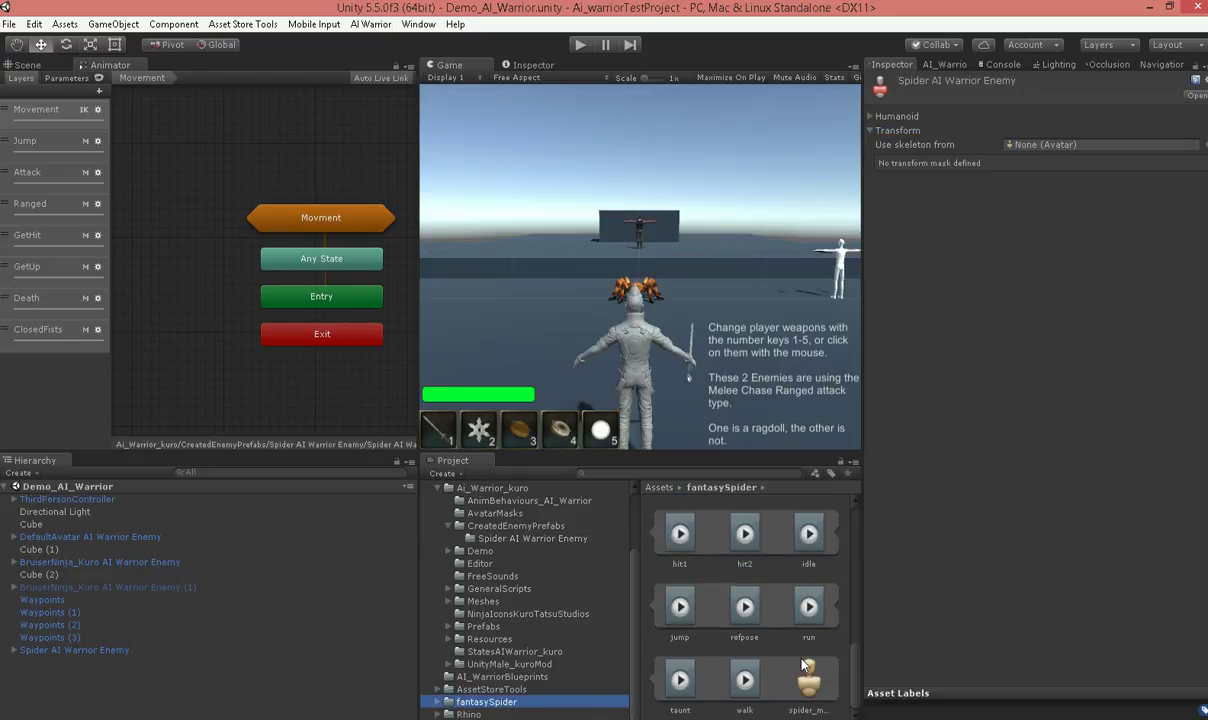
drag(808, 688, 1025, 150)
click(1027, 161)
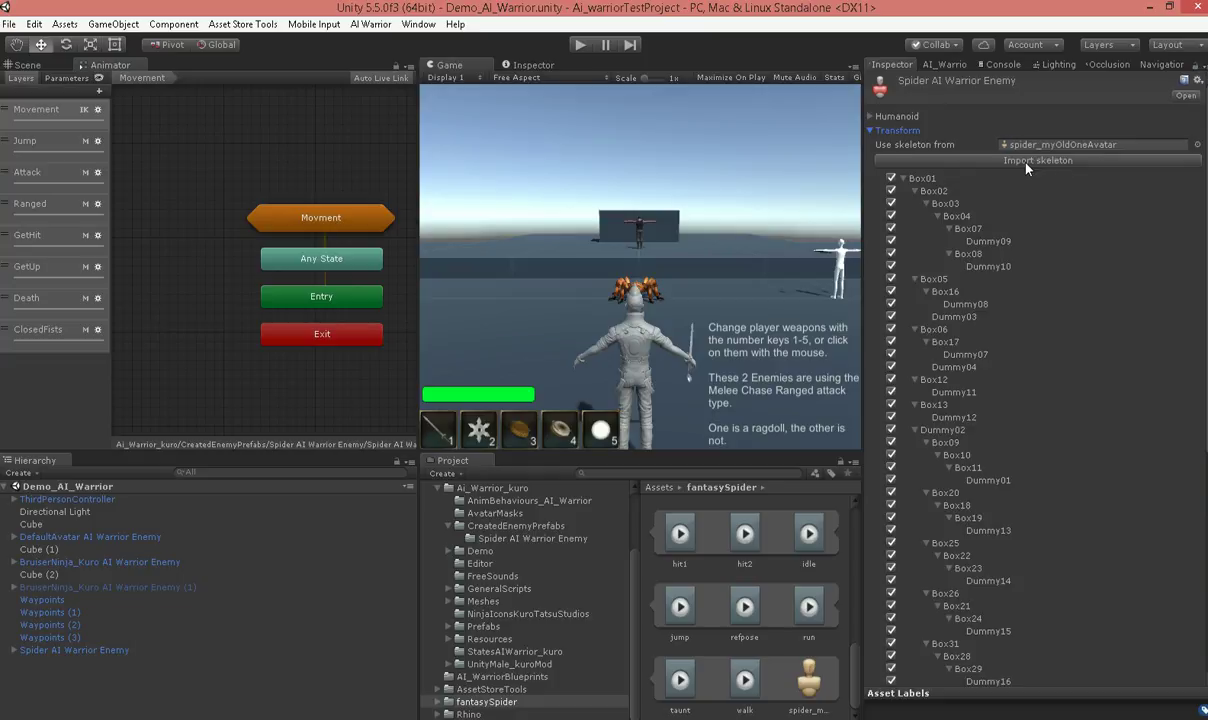
scroll(560, 570, up, 3)
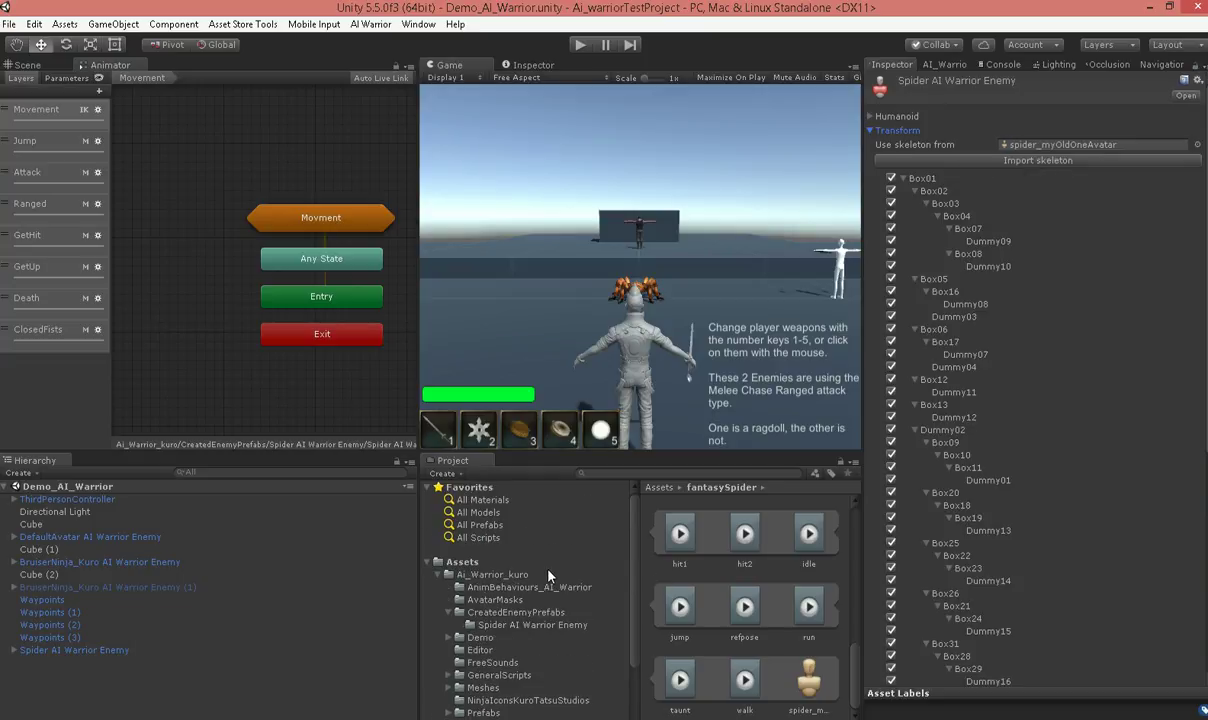
click(536, 626)
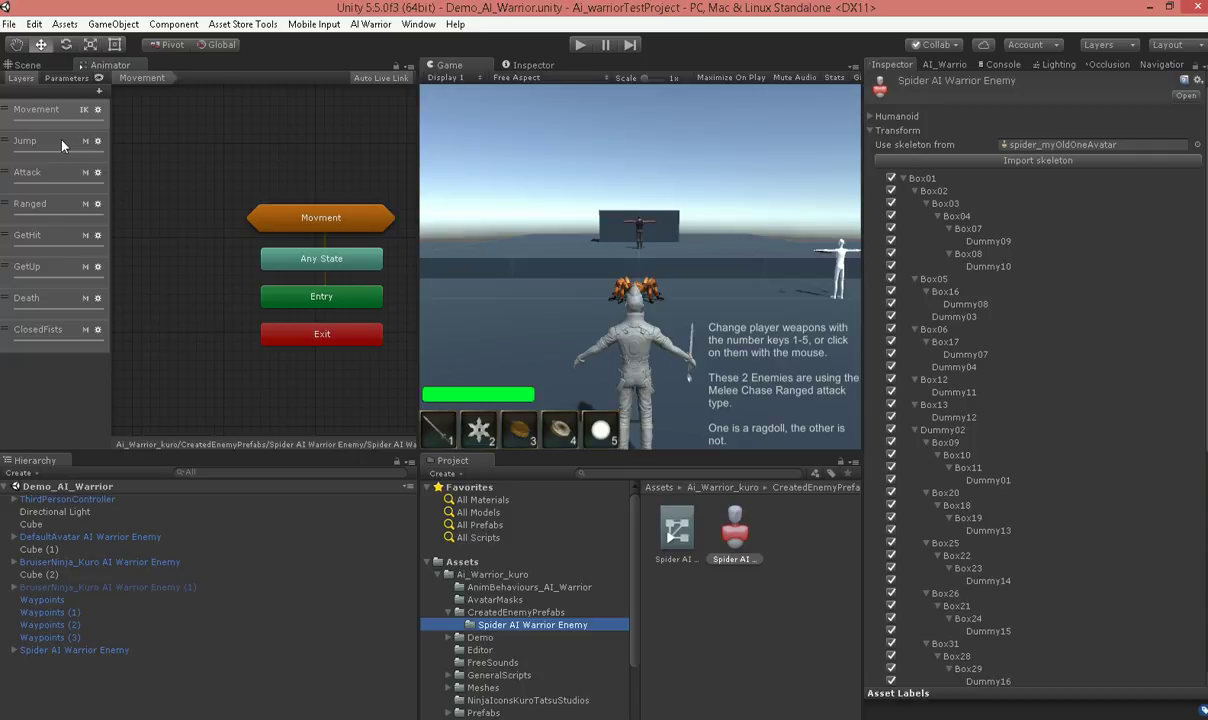
In the spider animator controller, give the Jump layer the Spider AI Warrior Enemy mask
click(688, 528)
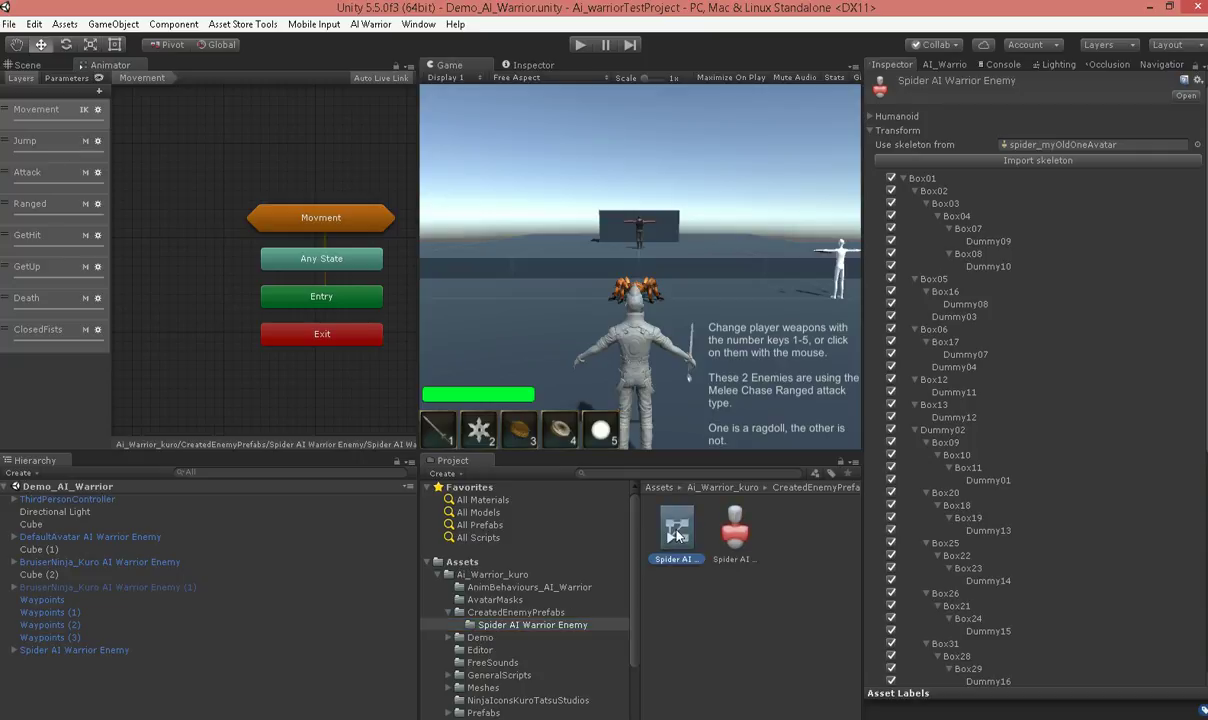
click(98, 142)
click(735, 540)
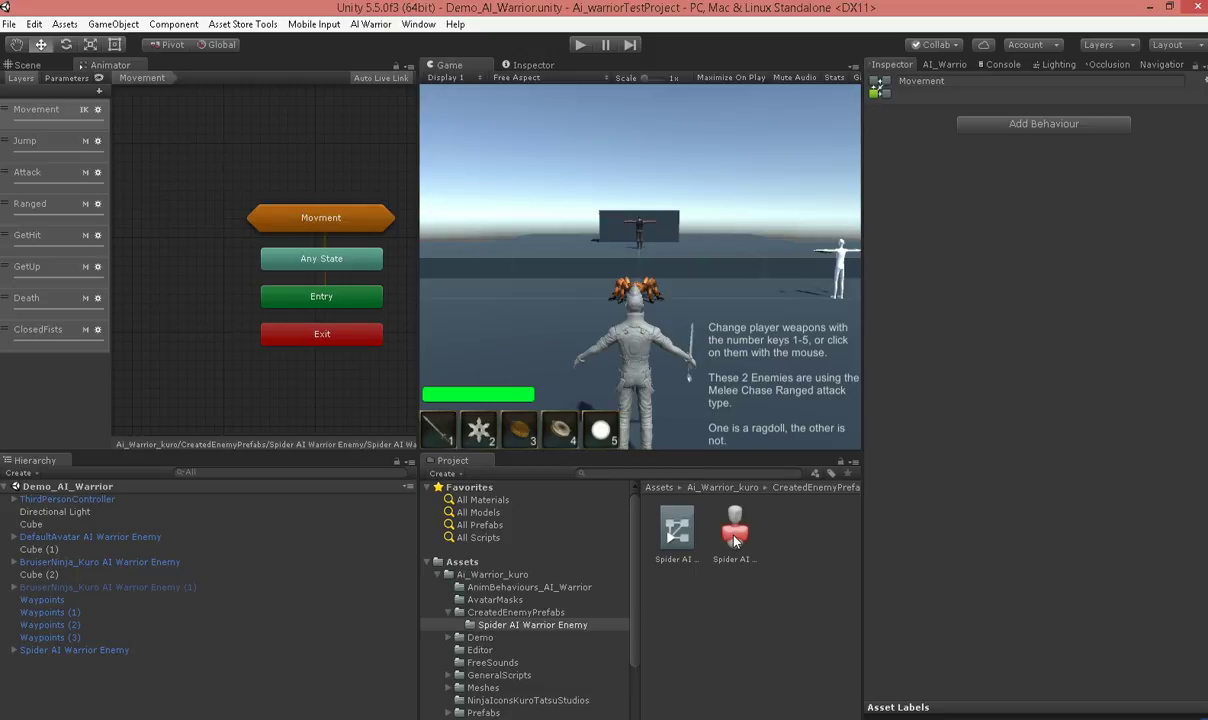
click(98, 142)
click(292, 157)
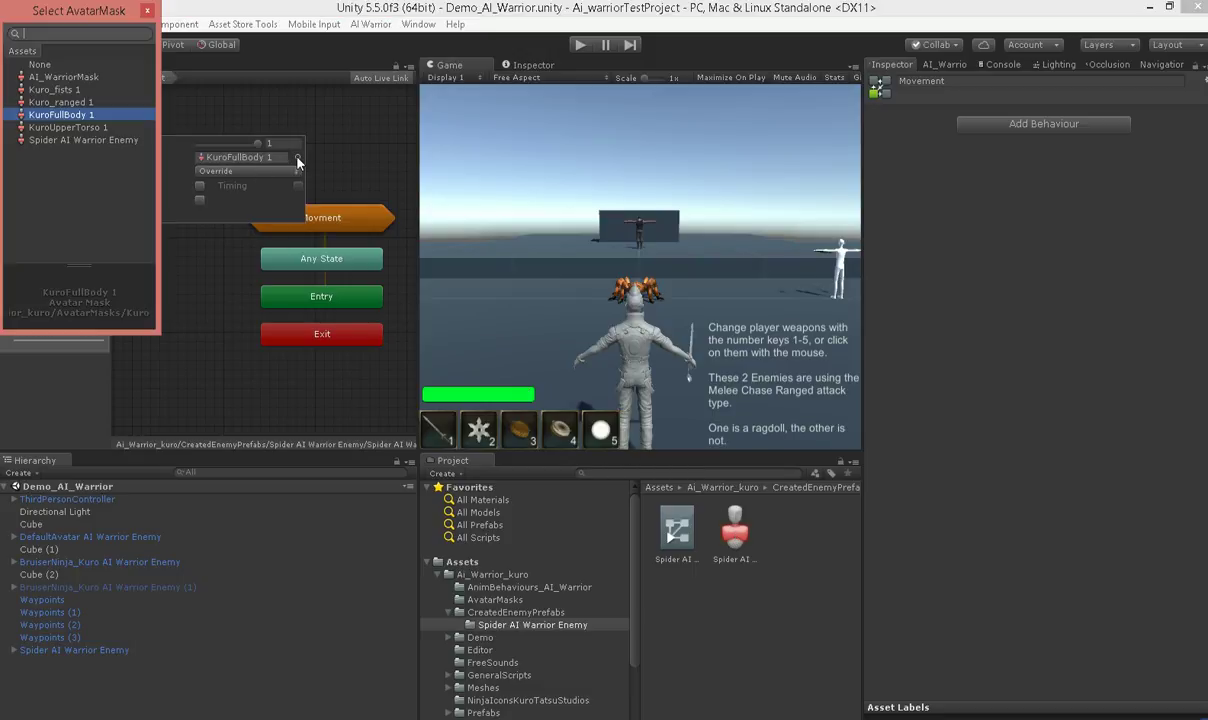
click(96, 142)
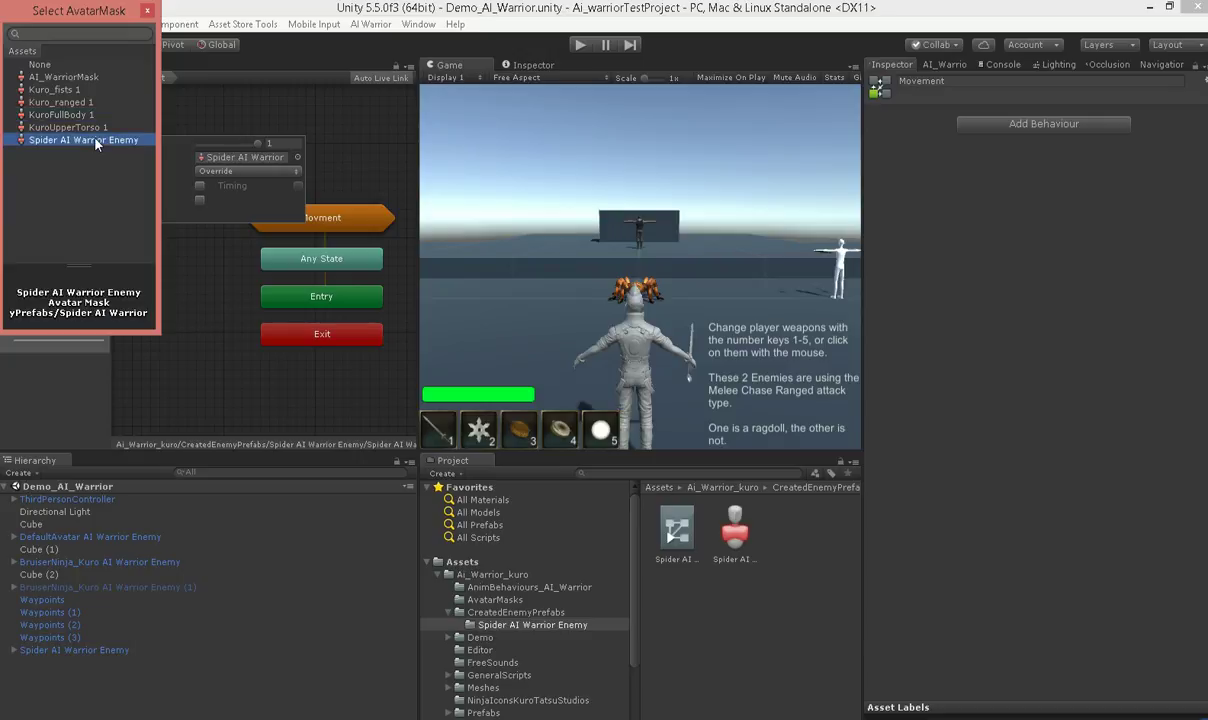
double_click(96, 142)
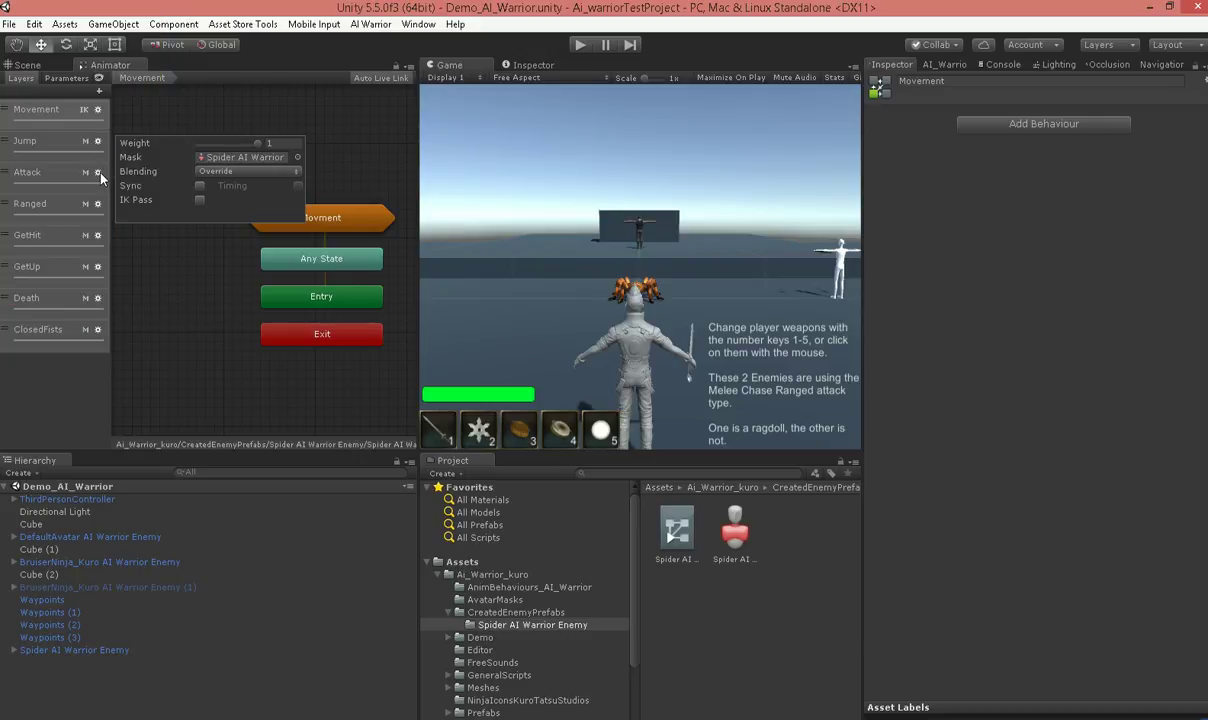
Assign the Spider AI Warrior Enemy mask to the Attack and Ranged layers
click(97, 172)
click(297, 188)
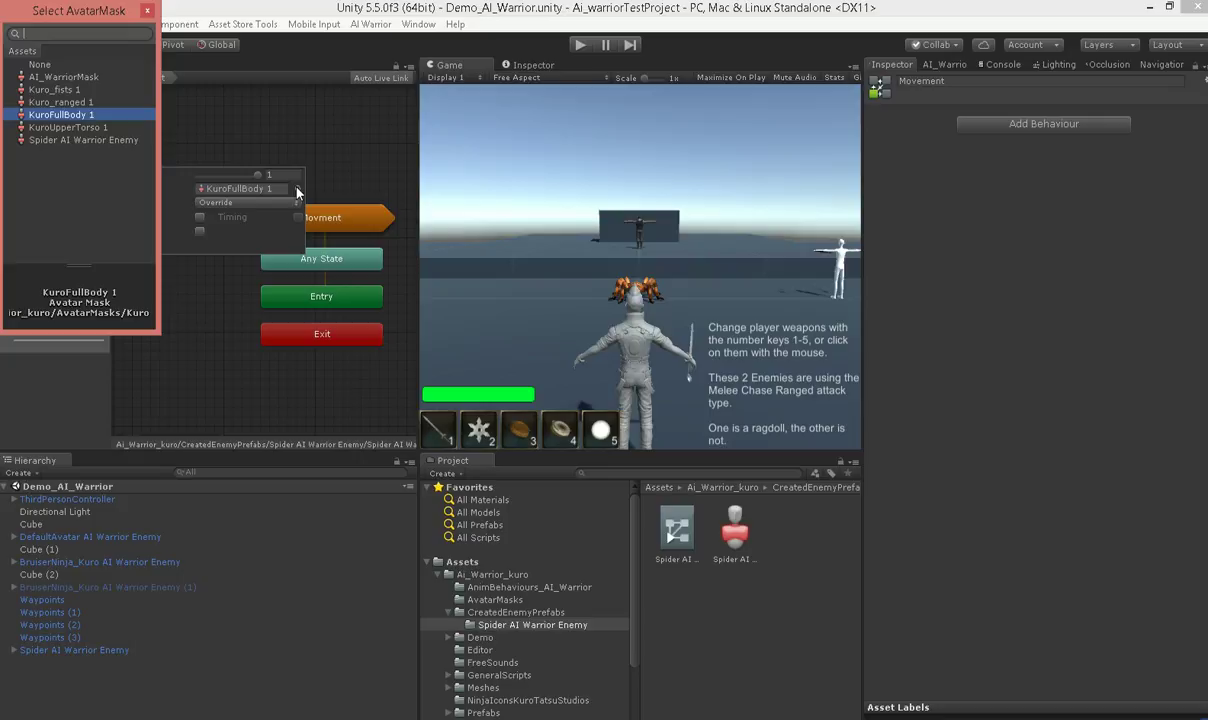
double_click(96, 140)
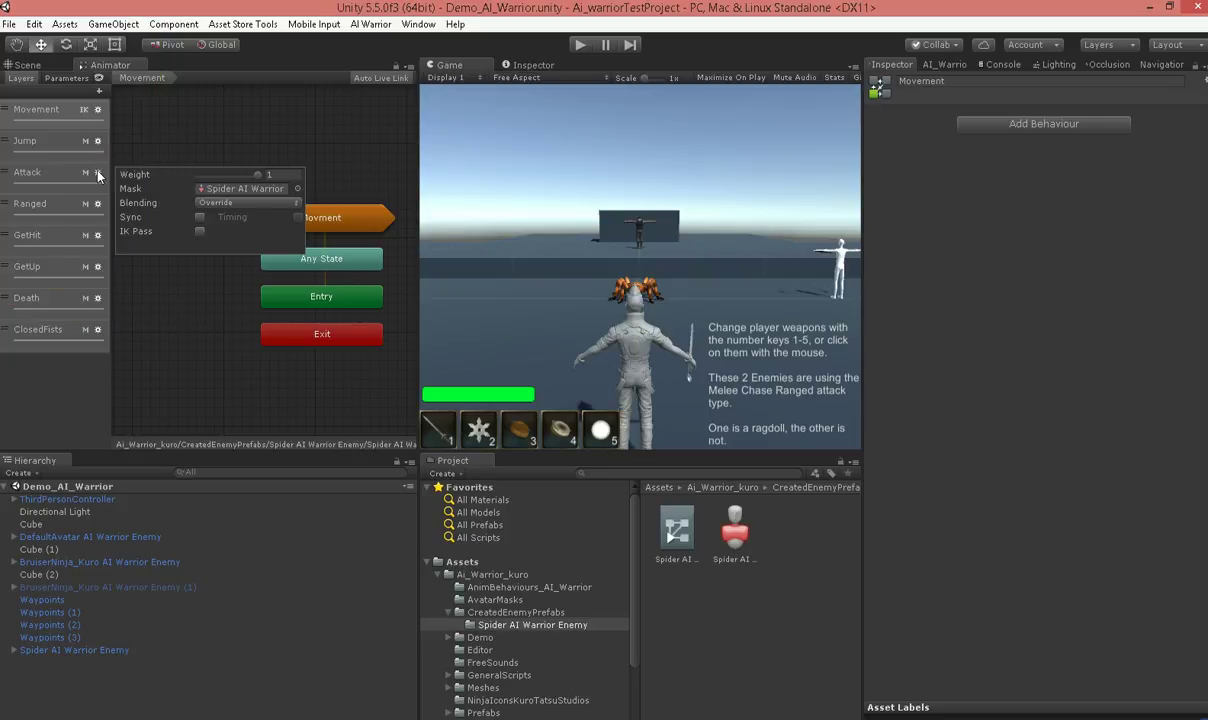
click(97, 207)
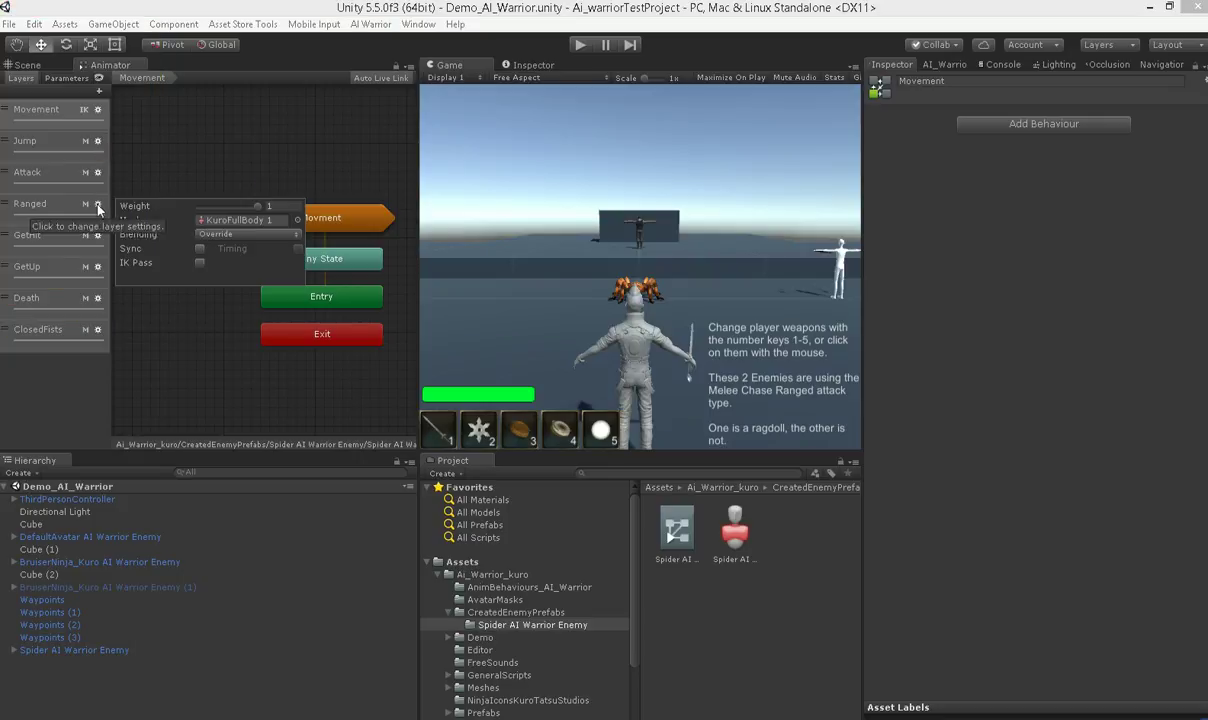
click(297, 221)
double_click(80, 139)
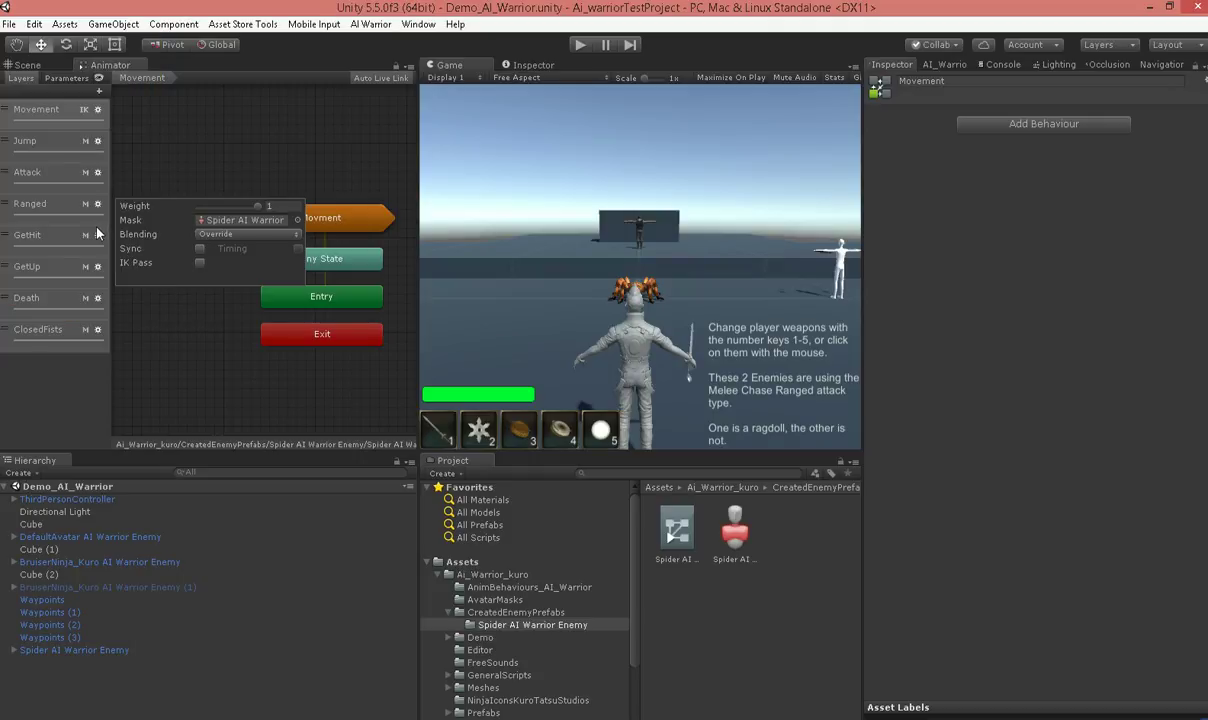
click(62, 206)
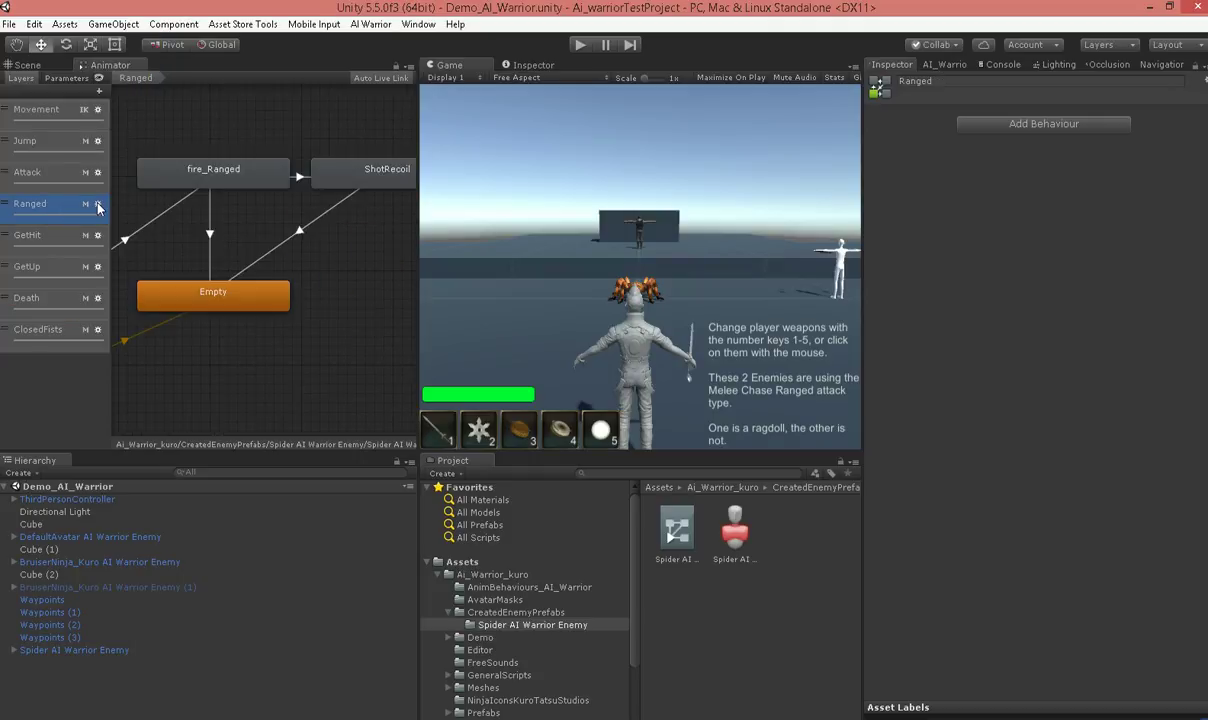
Give the GetHit layer the Spider AI Warrior Enemy mask
click(95, 204)
click(38, 231)
click(96, 232)
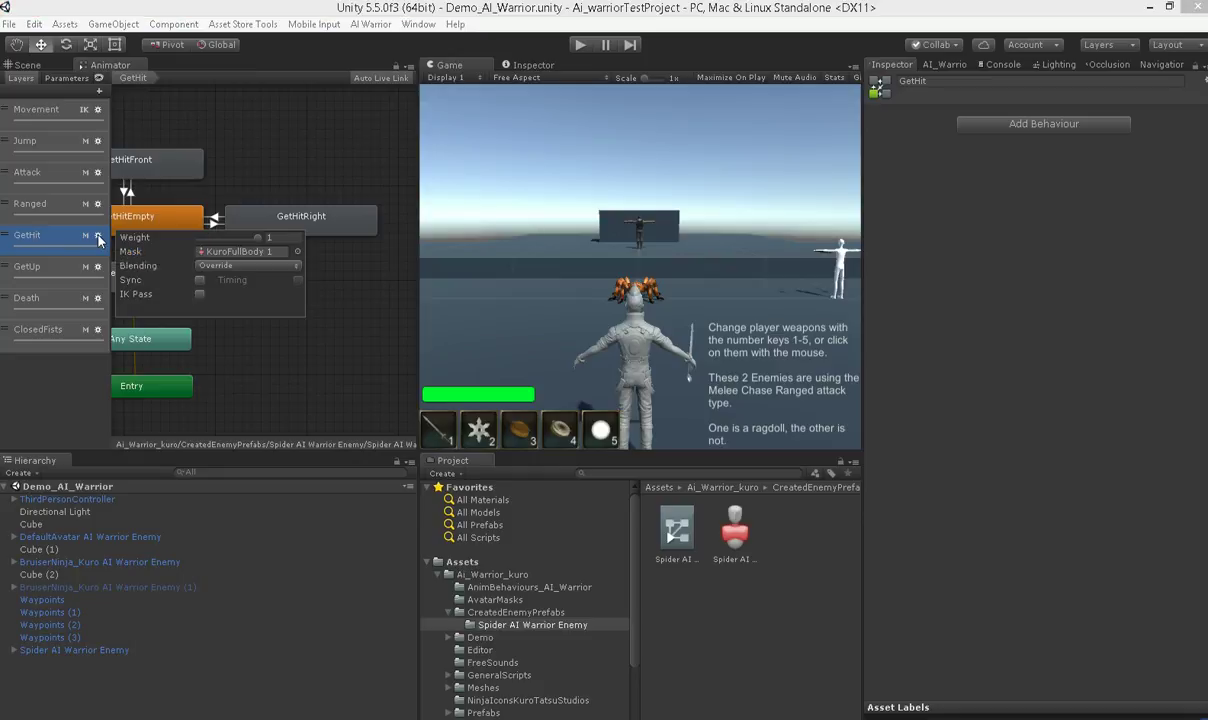
click(297, 251)
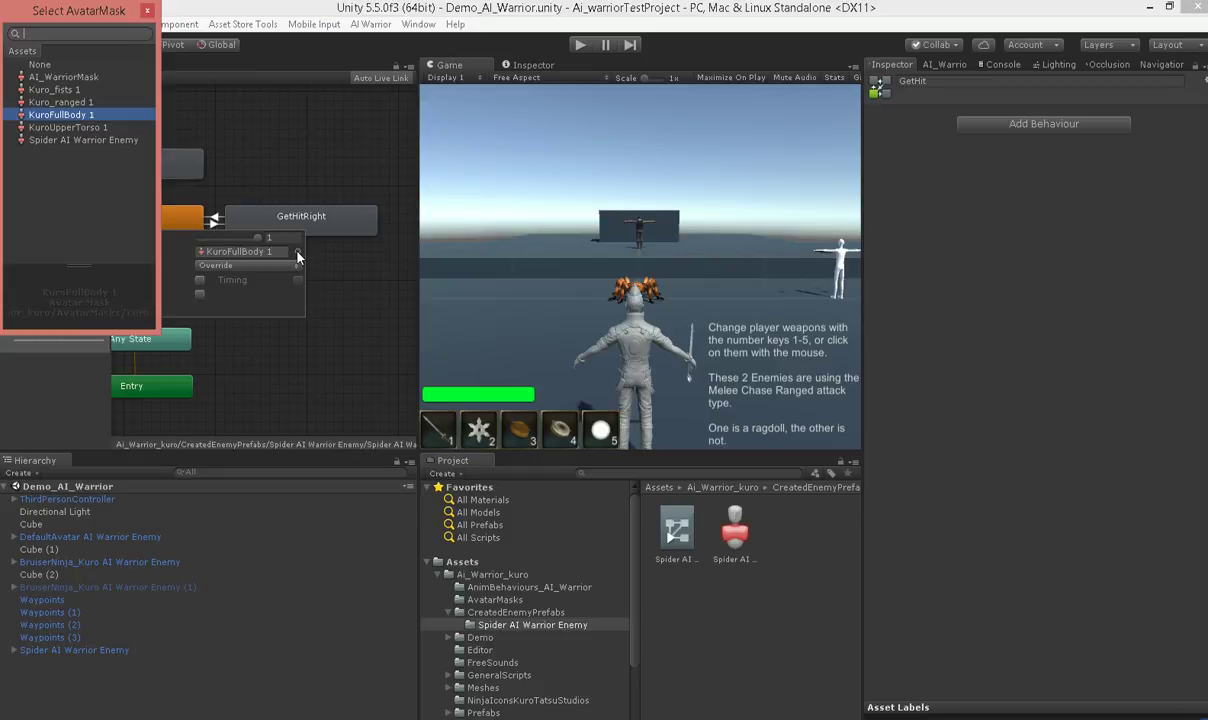
click(98, 140)
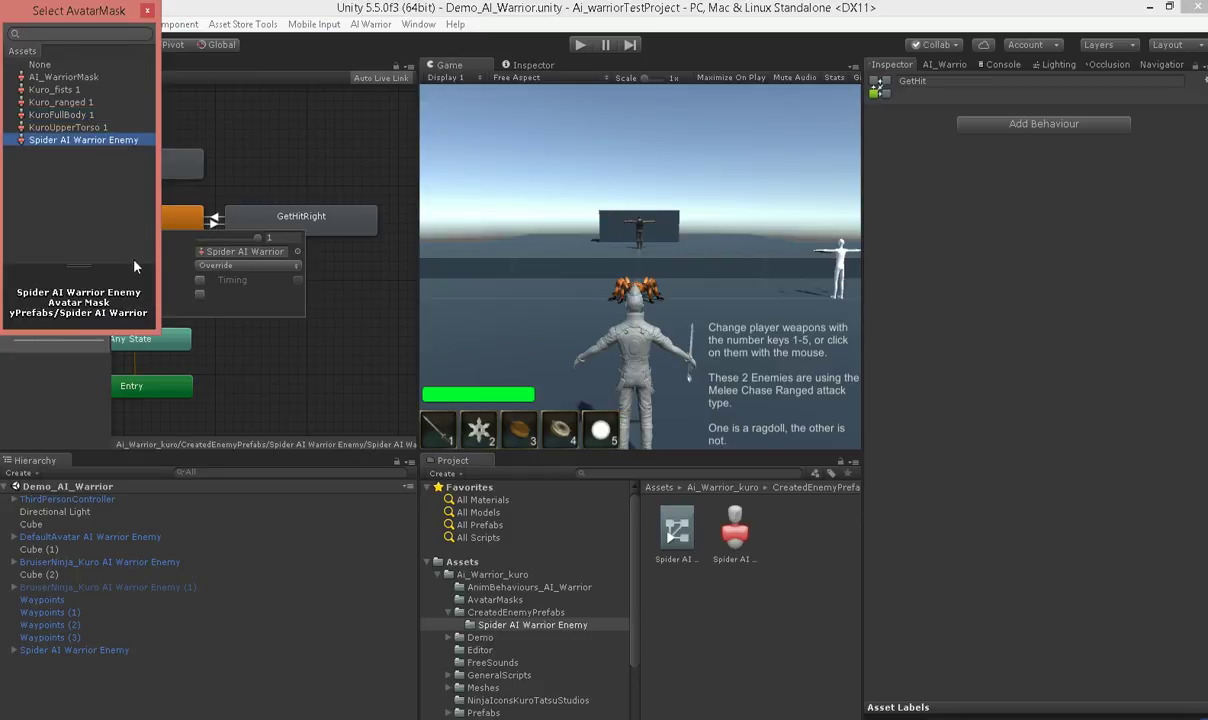
double_click(66, 141)
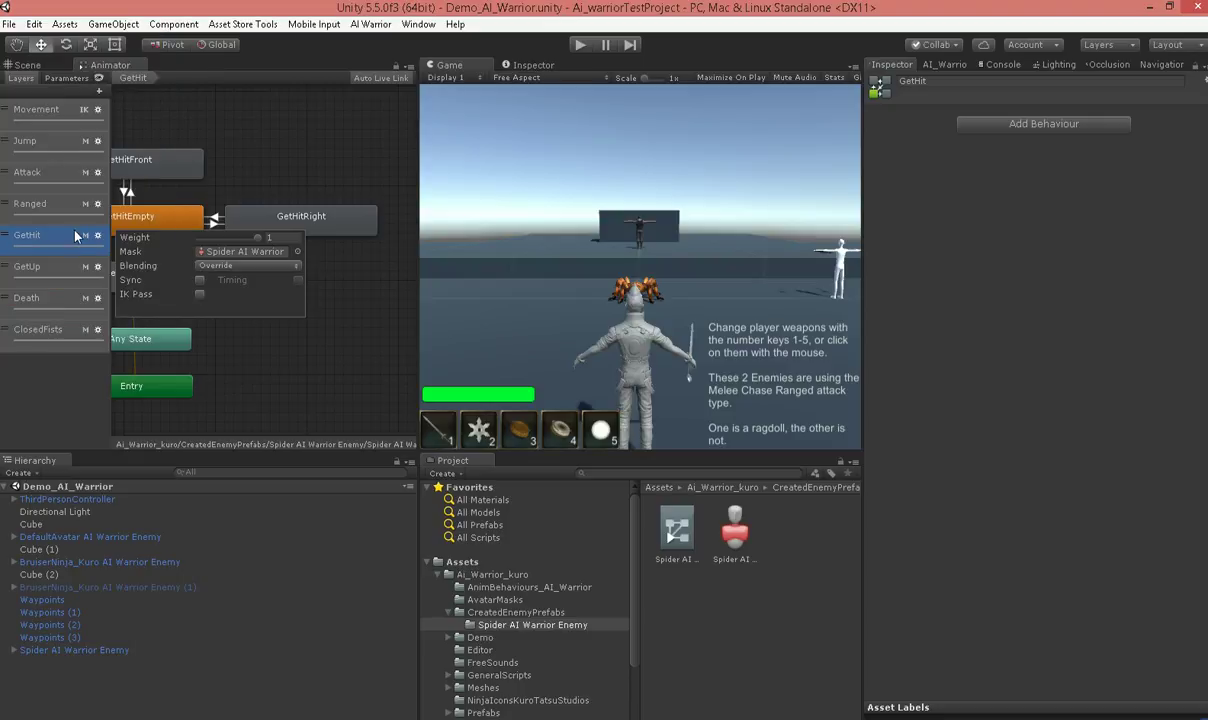
Apply the Spider AI Warrior Enemy mask to the GetUp and Death layers
click(64, 256)
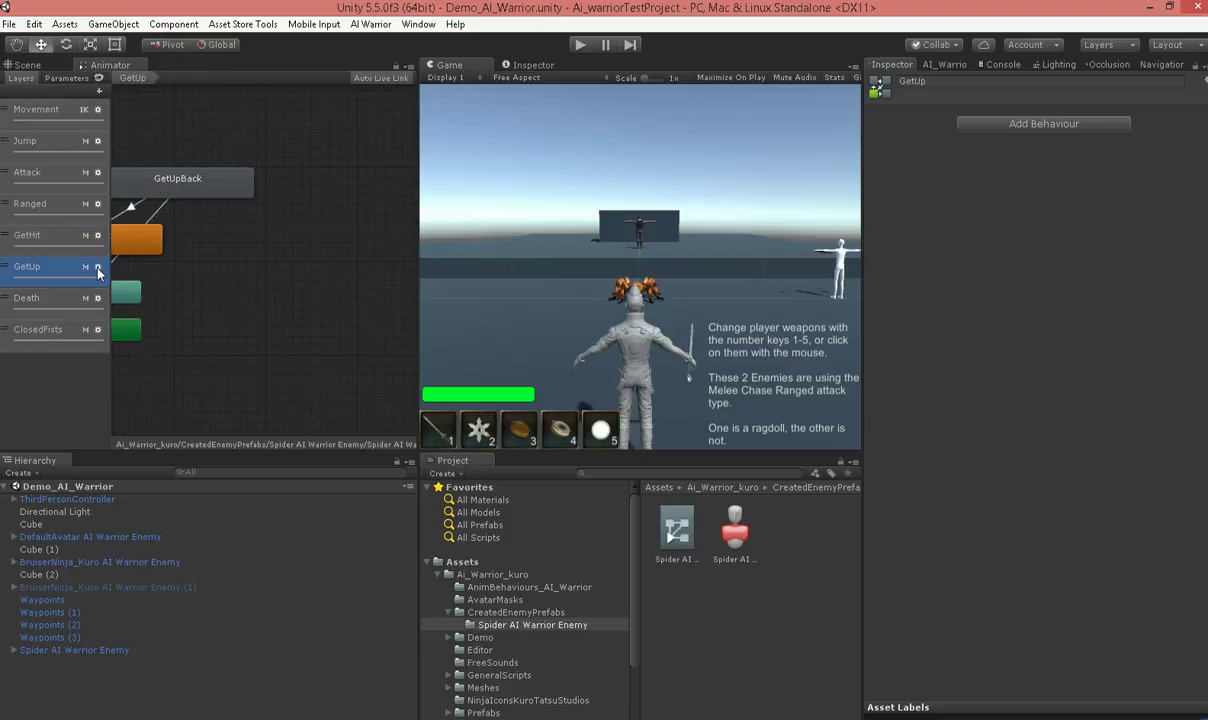
click(98, 268)
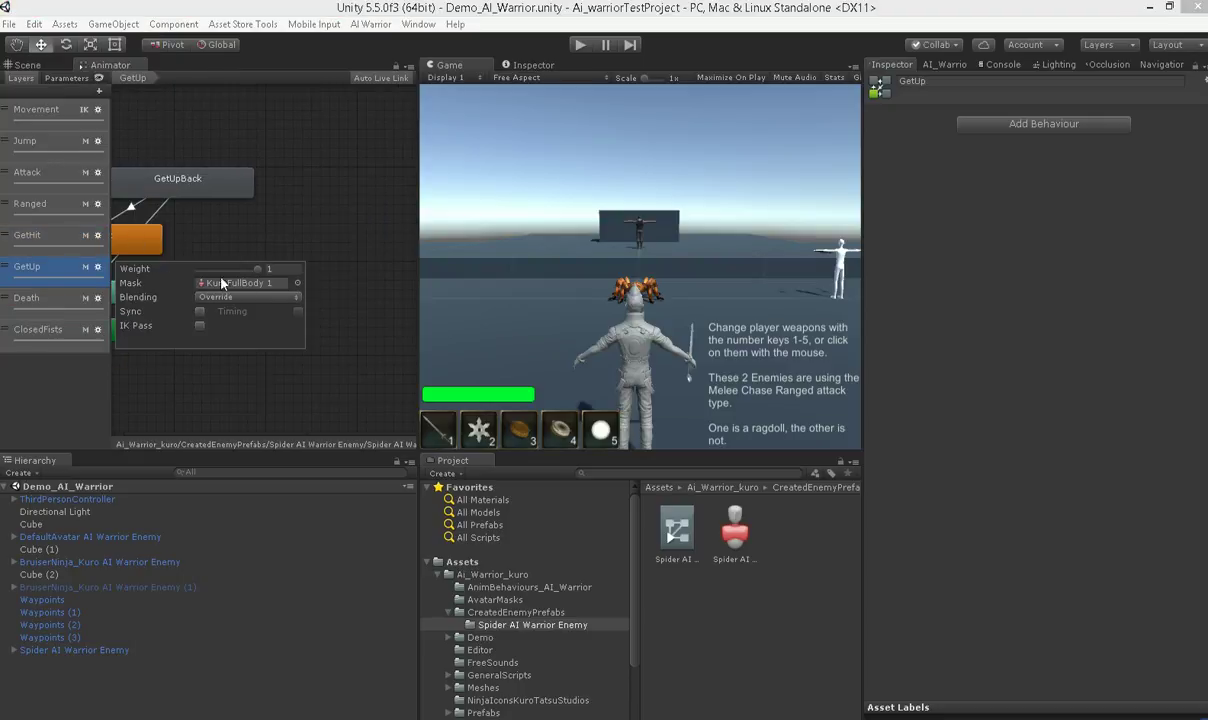
click(298, 284)
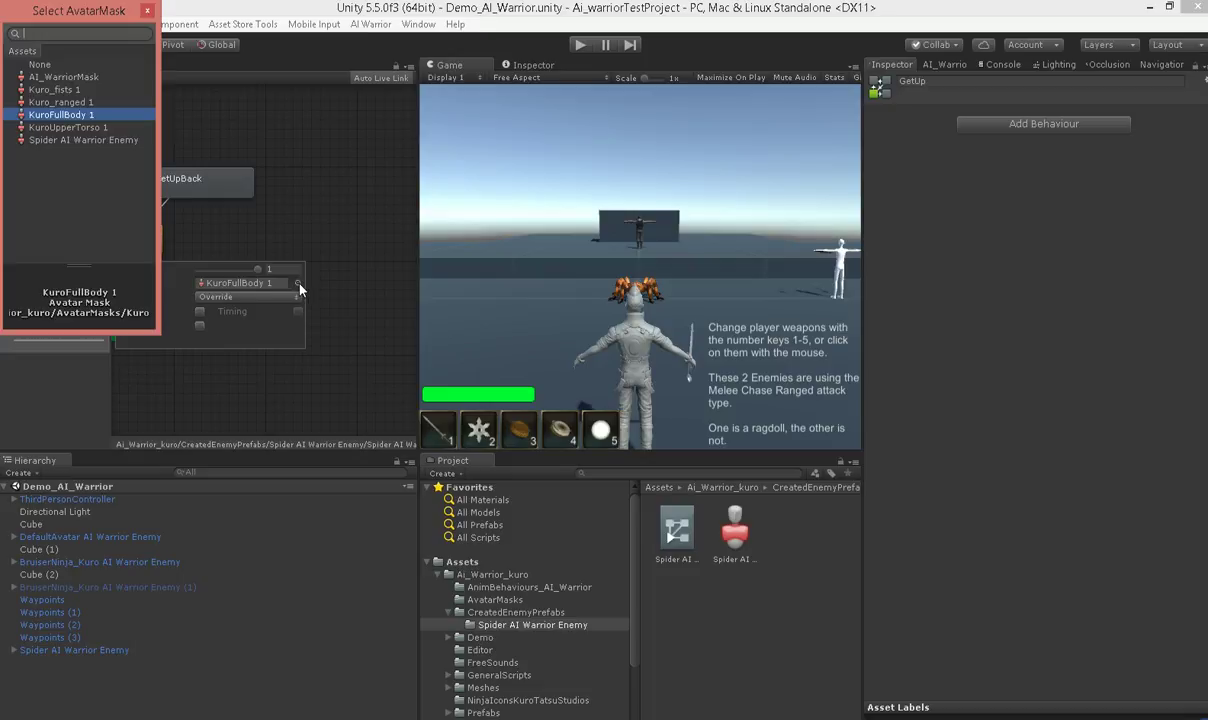
double_click(97, 141)
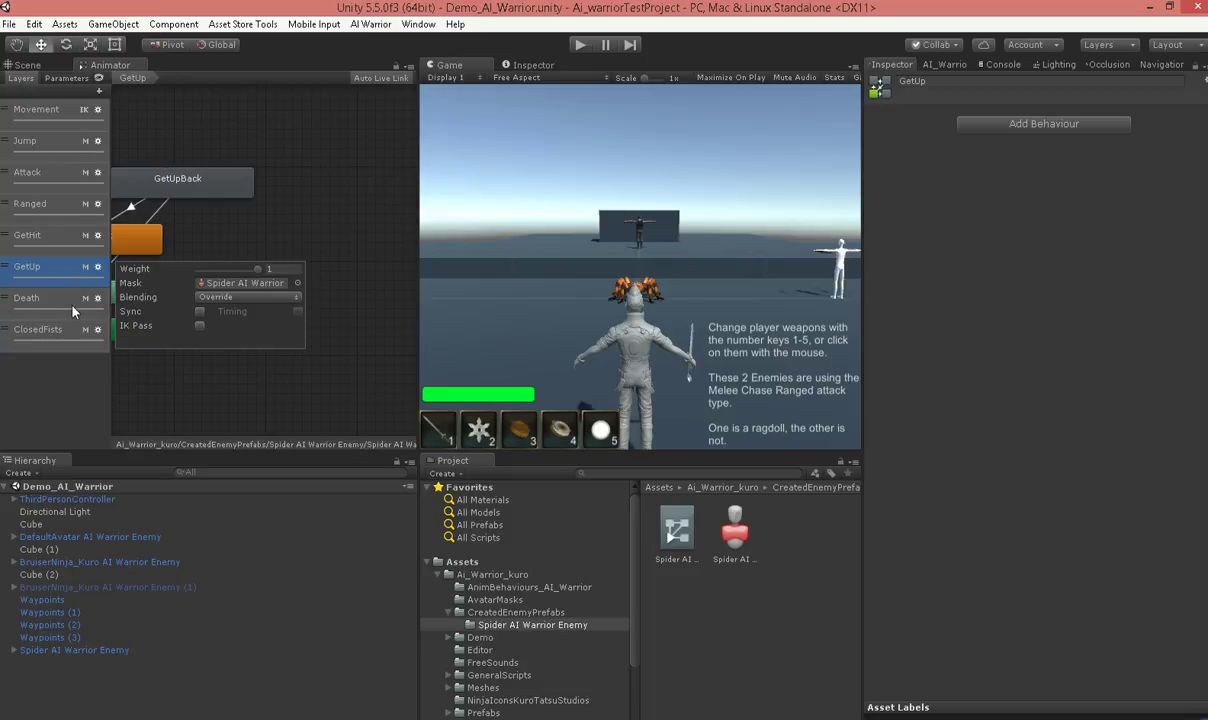
click(73, 300)
click(97, 296)
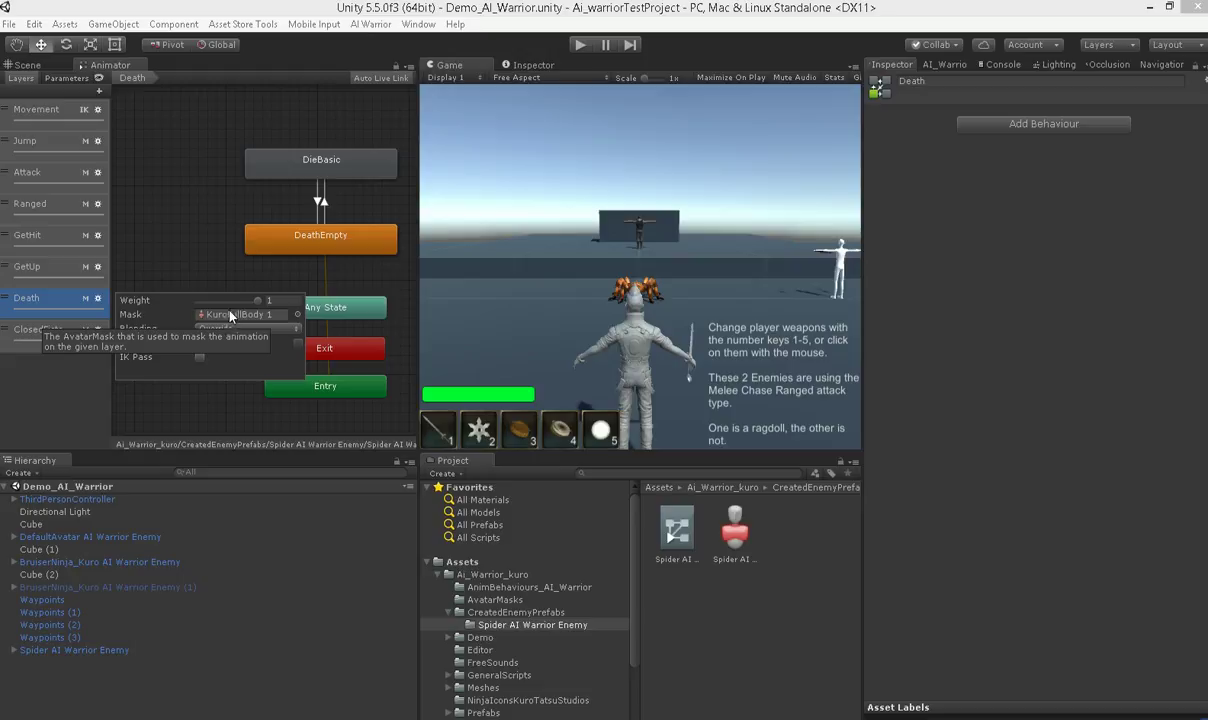
click(297, 314)
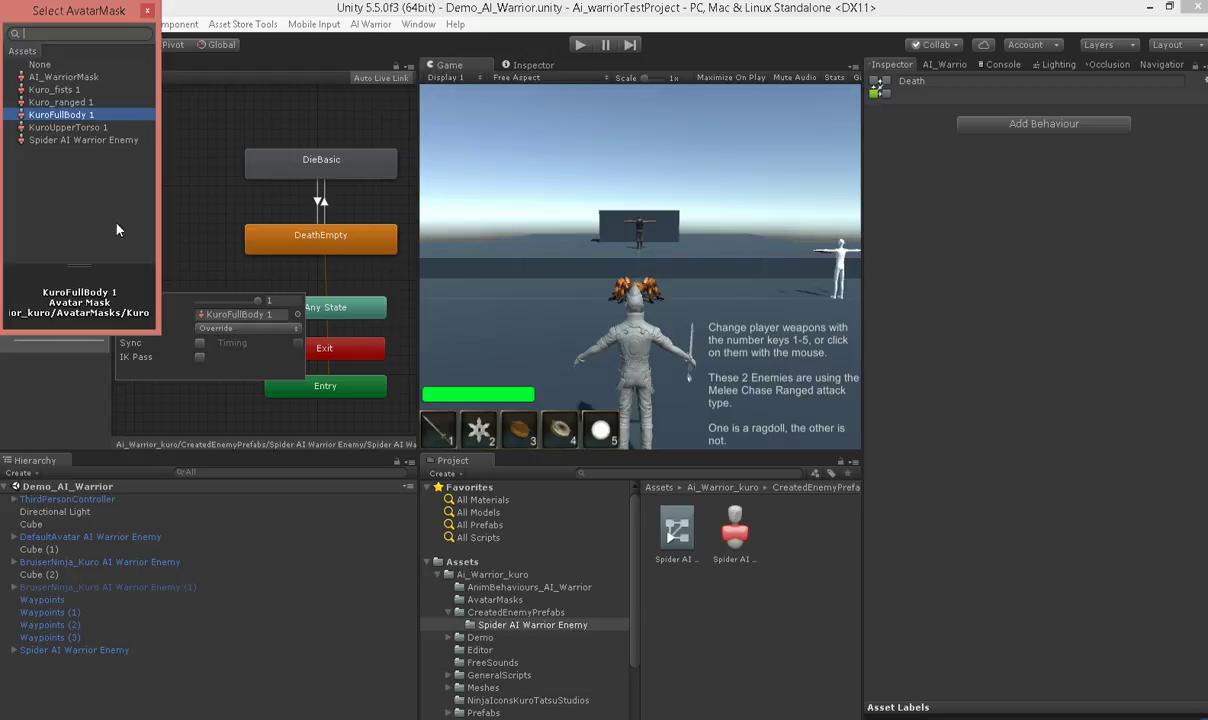
click(84, 142)
double_click(84, 142)
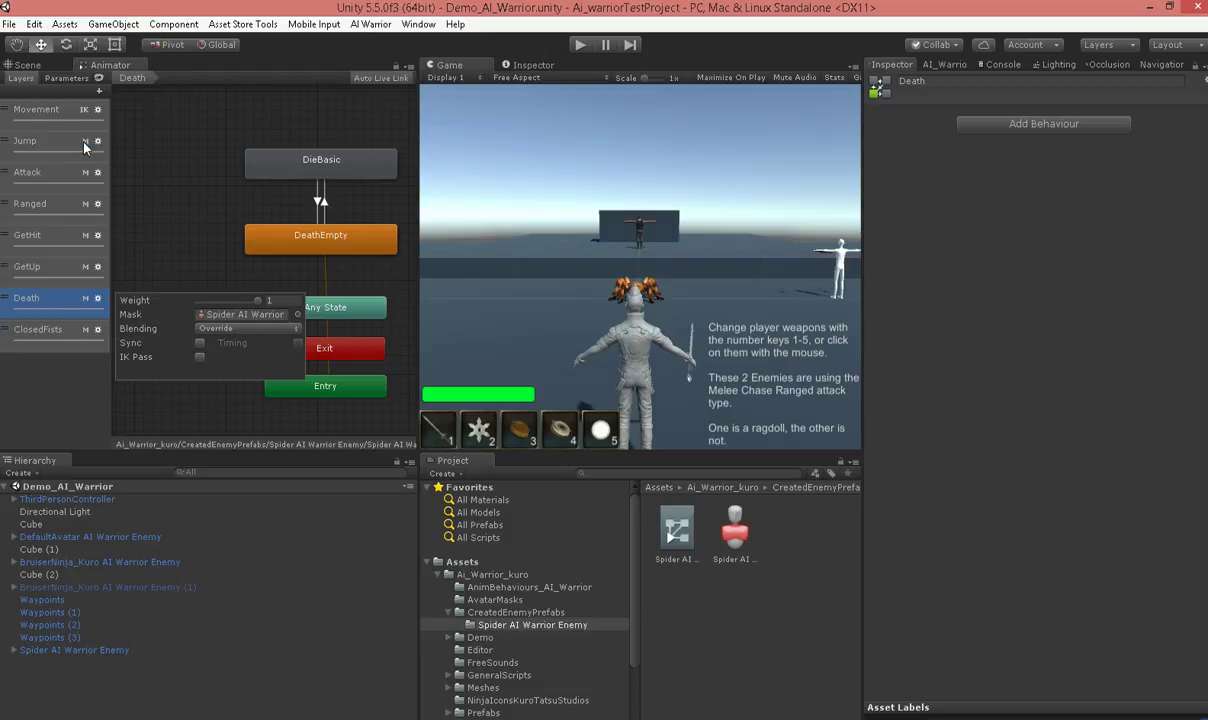
click(49, 333)
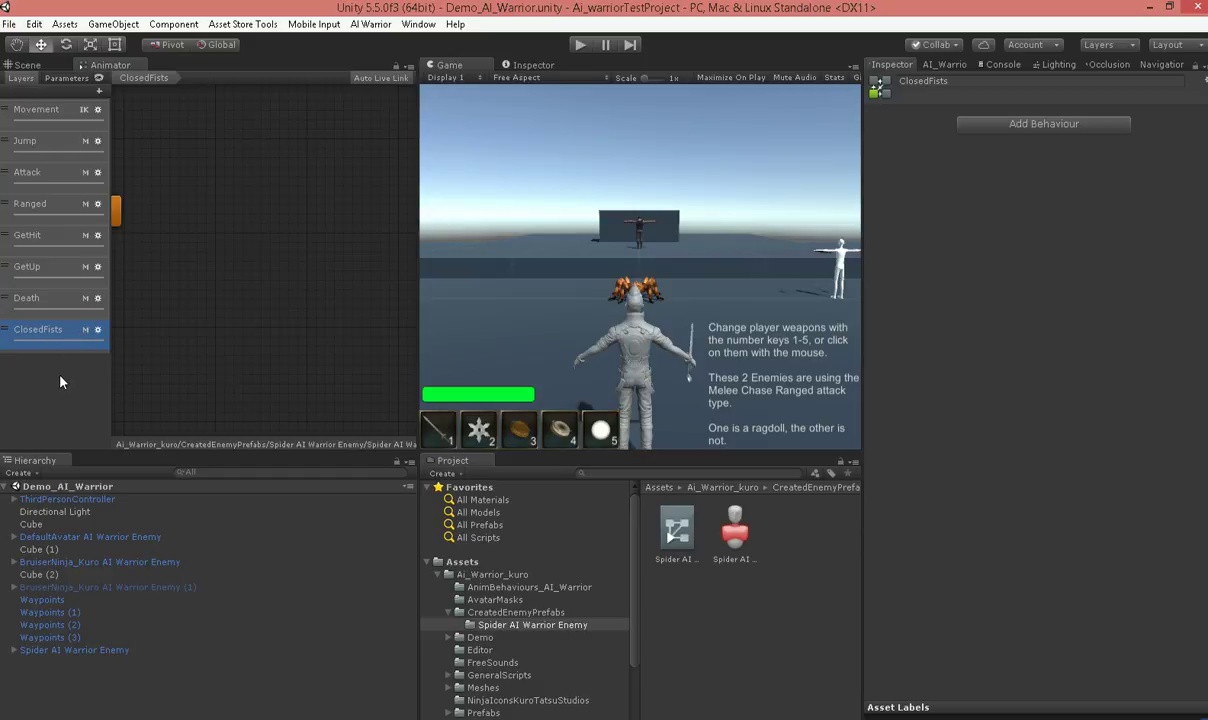
Review the Movement animator layer's settings
click(50, 110)
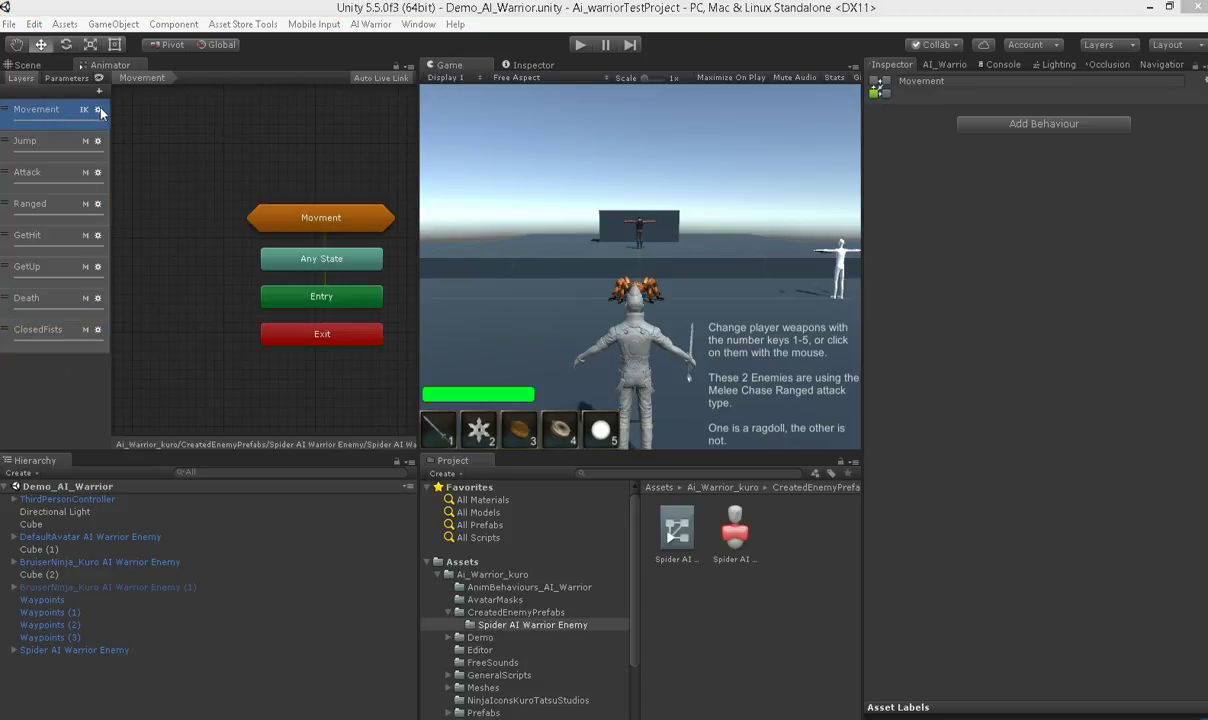
click(98, 110)
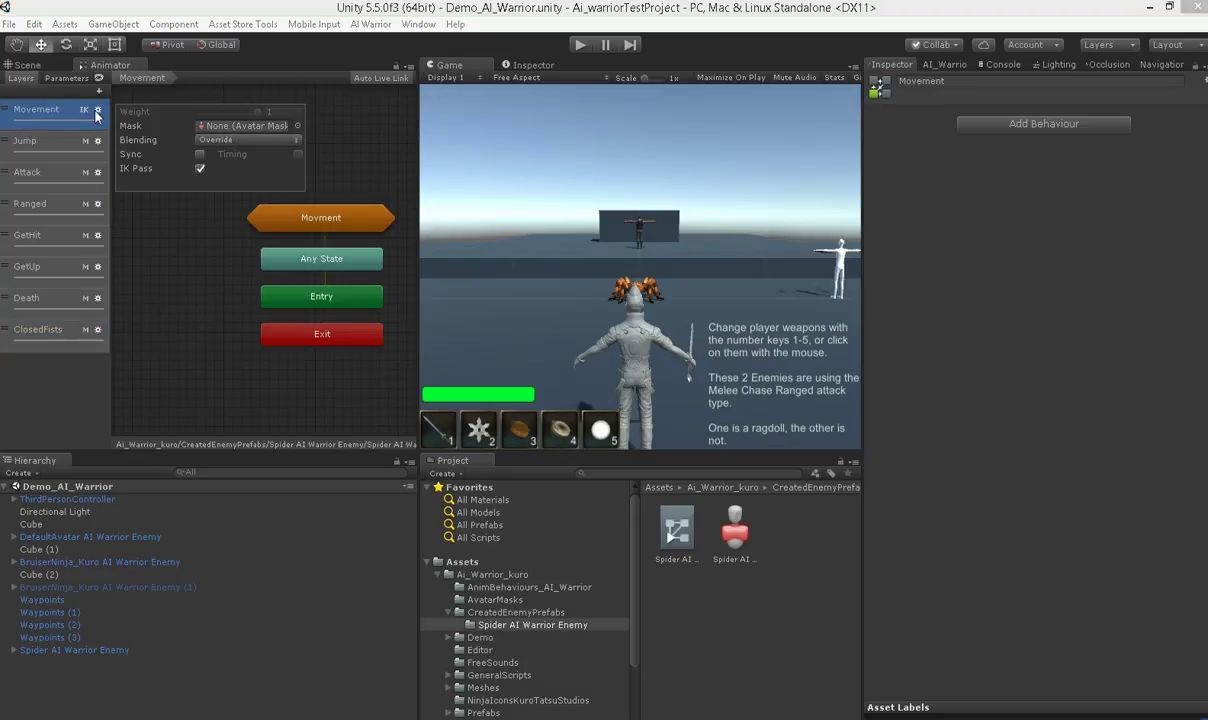
double_click(46, 110)
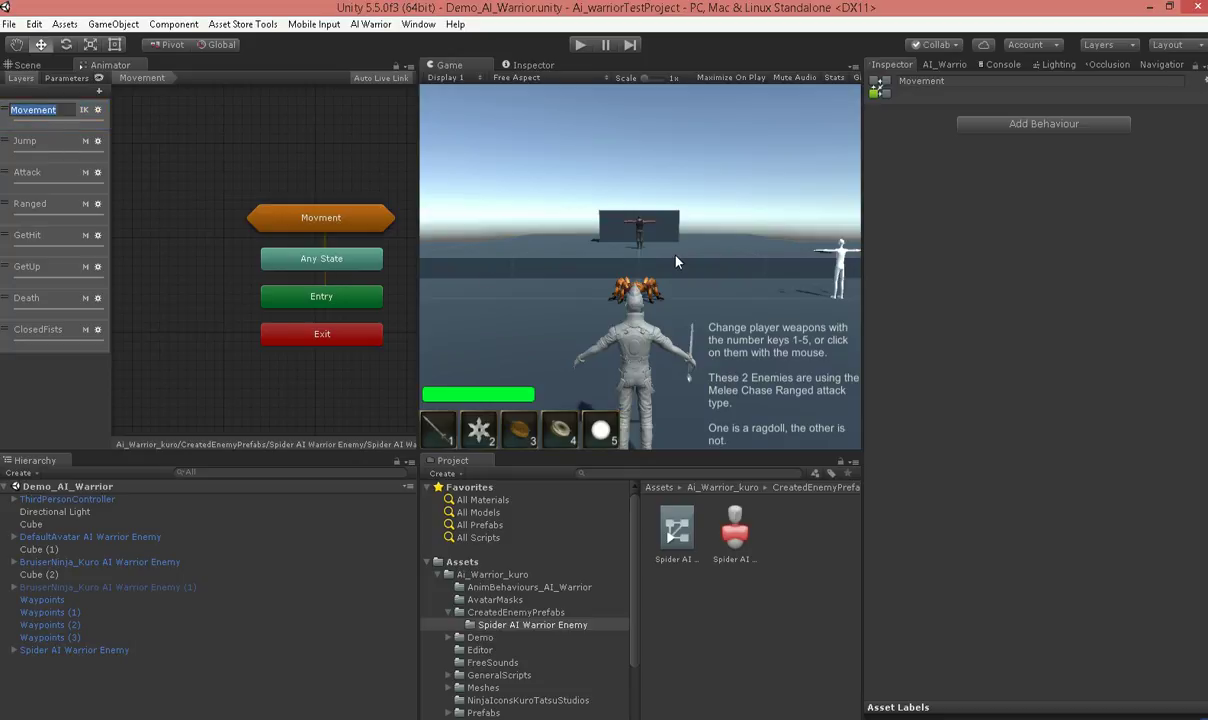
Set the DefaultAvatar and BruiserNinja_Kuro AI Warrior Enemy objects inactive
click(100, 537)
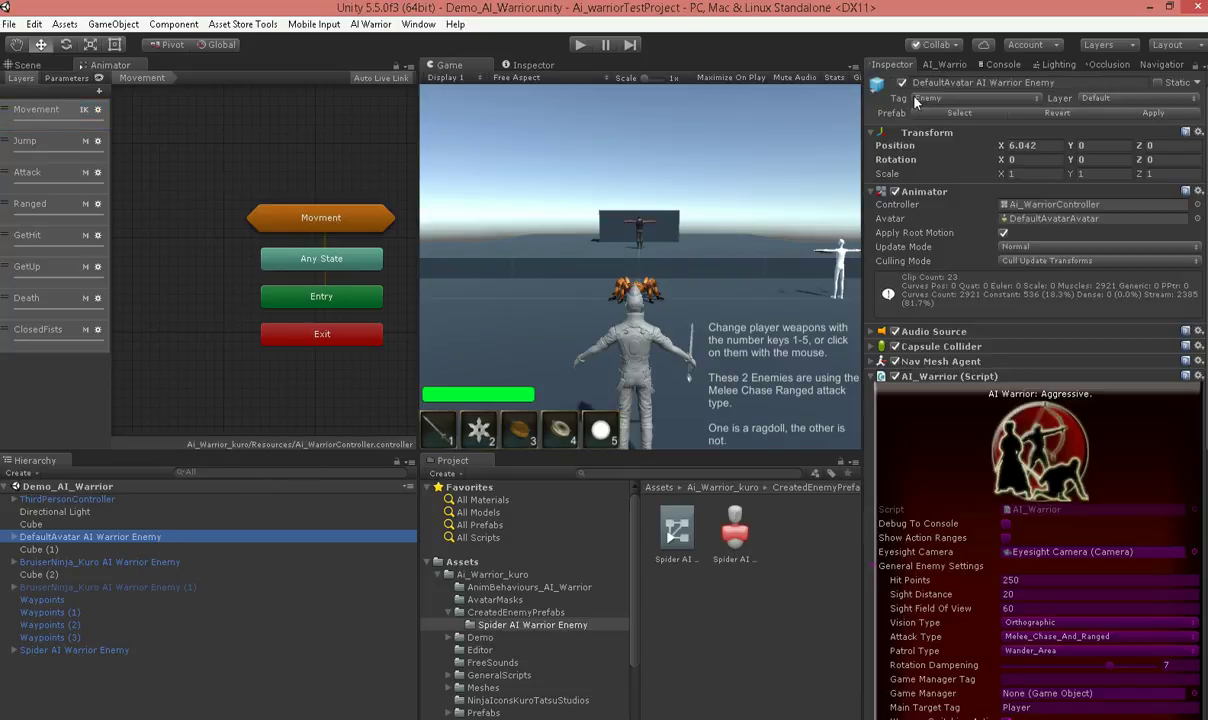
click(690, 212)
click(100, 562)
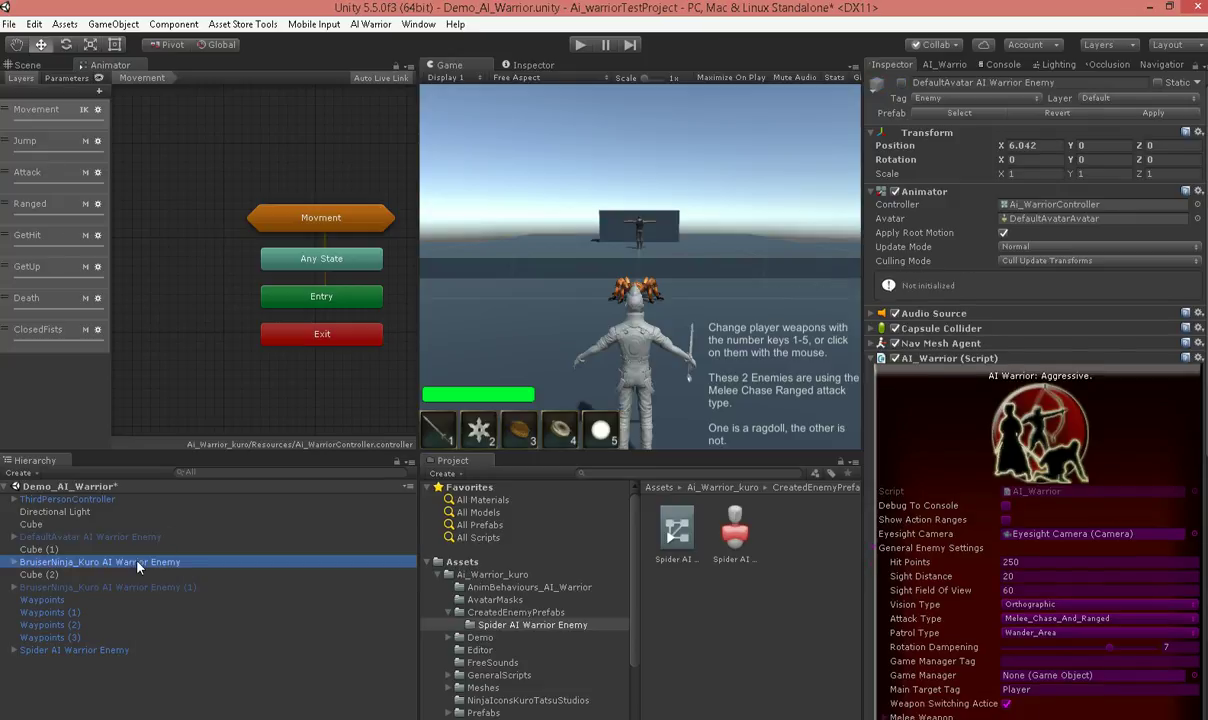
click(903, 83)
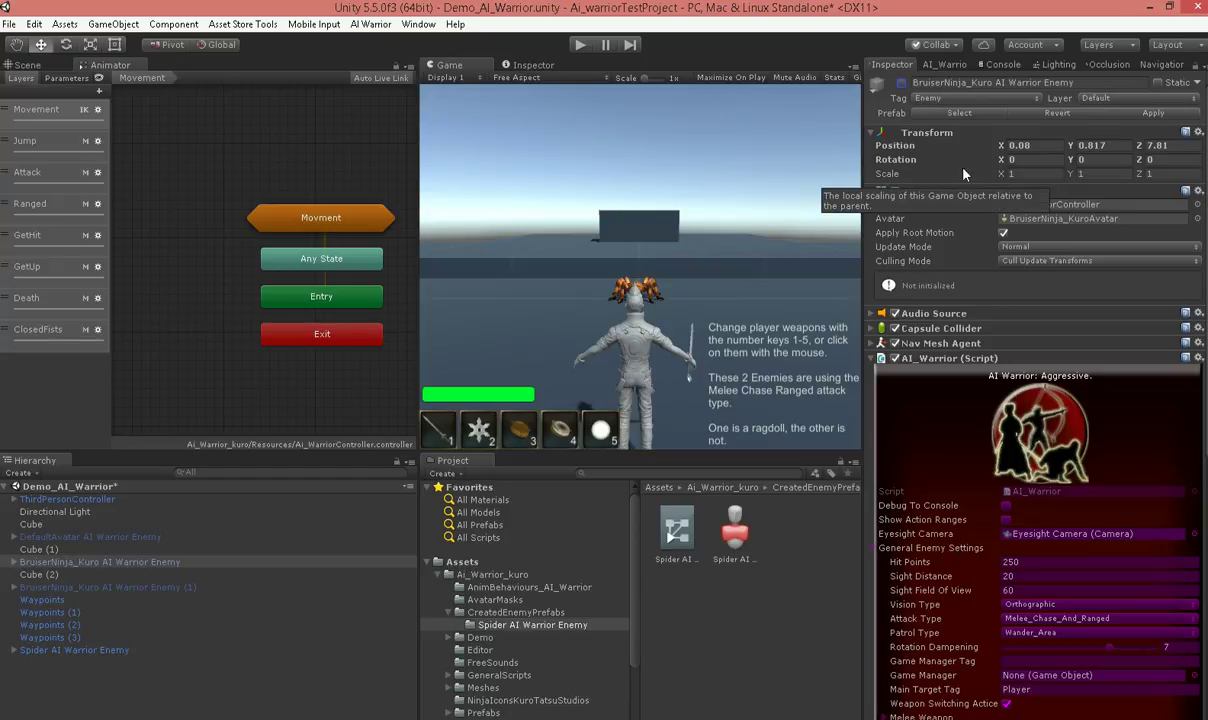
Give Spider AI Warrior Enemy a Melee Only preset: Melee attack type, Wander_Area patrol
click(945, 65)
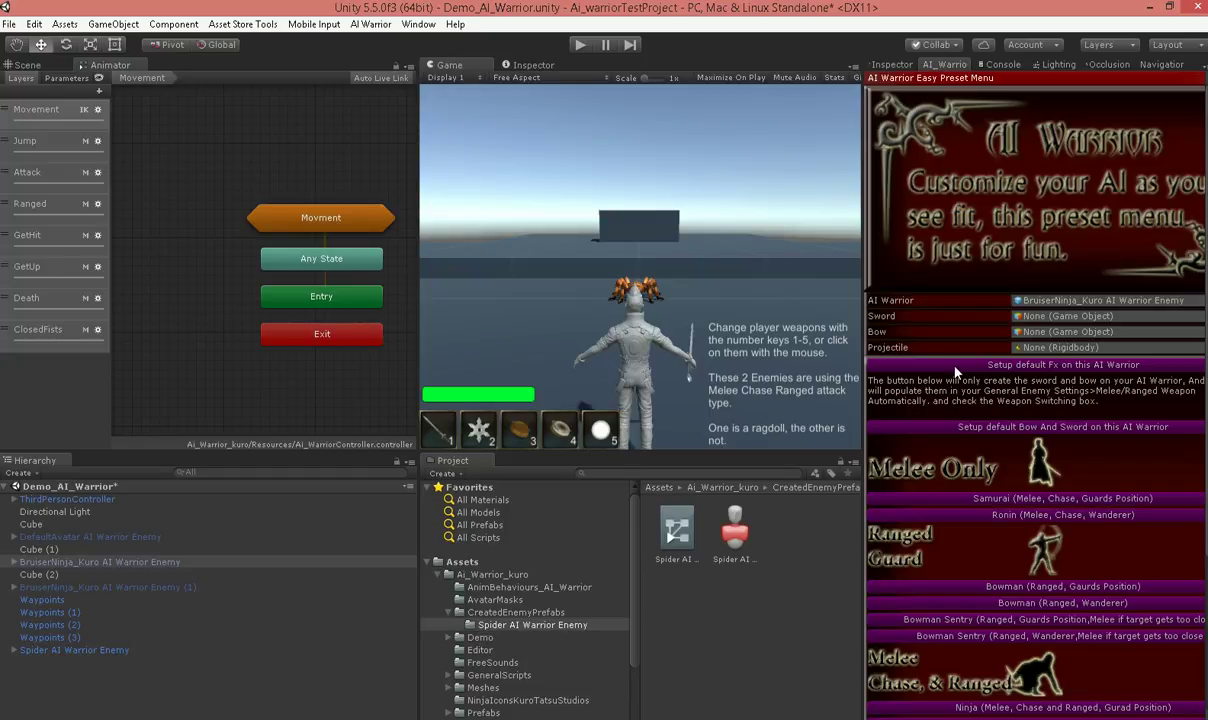
click(60, 651)
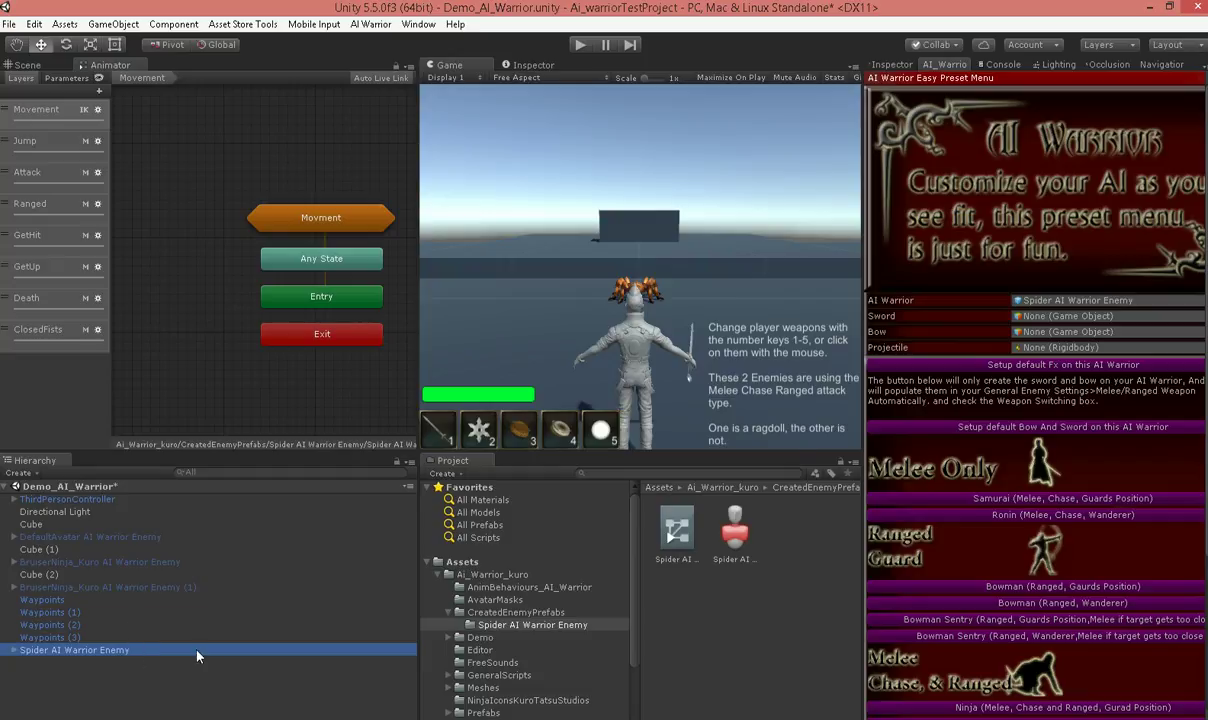
click(980, 372)
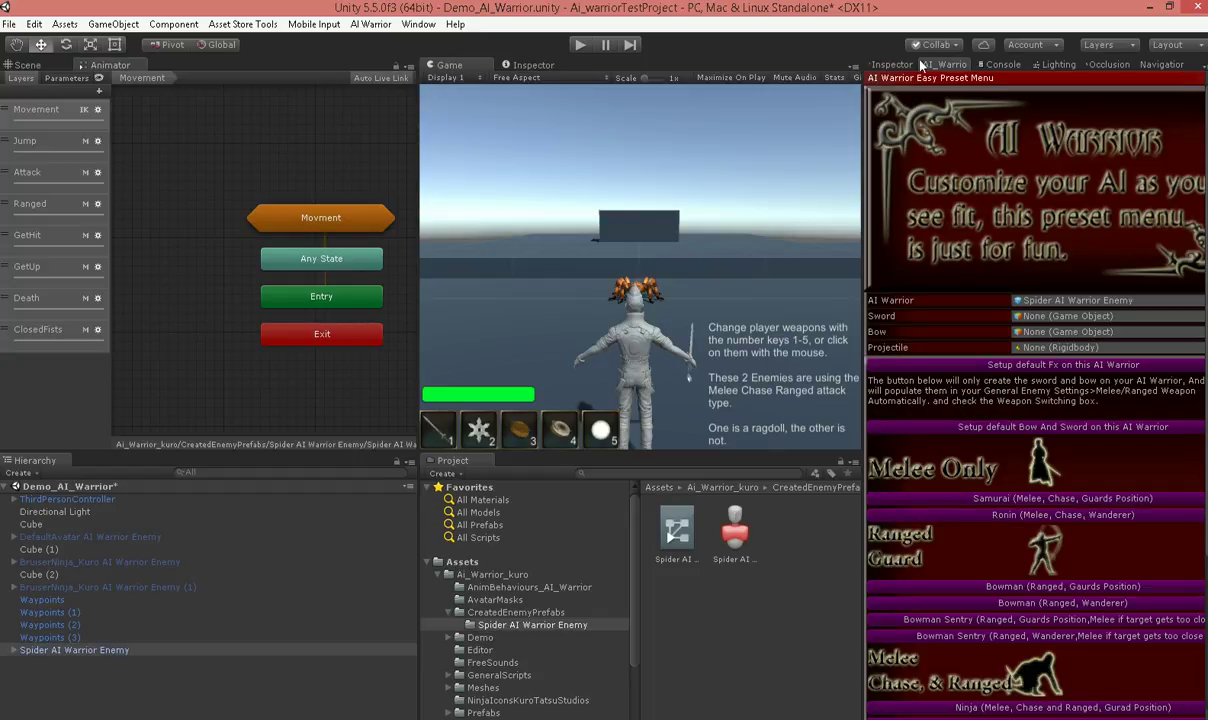
click(891, 65)
Enable Use Chase Atk Anim and Use Unreachable Jumping on AI_Warrior, then enter Play mode
scroll(940, 592, down, 10)
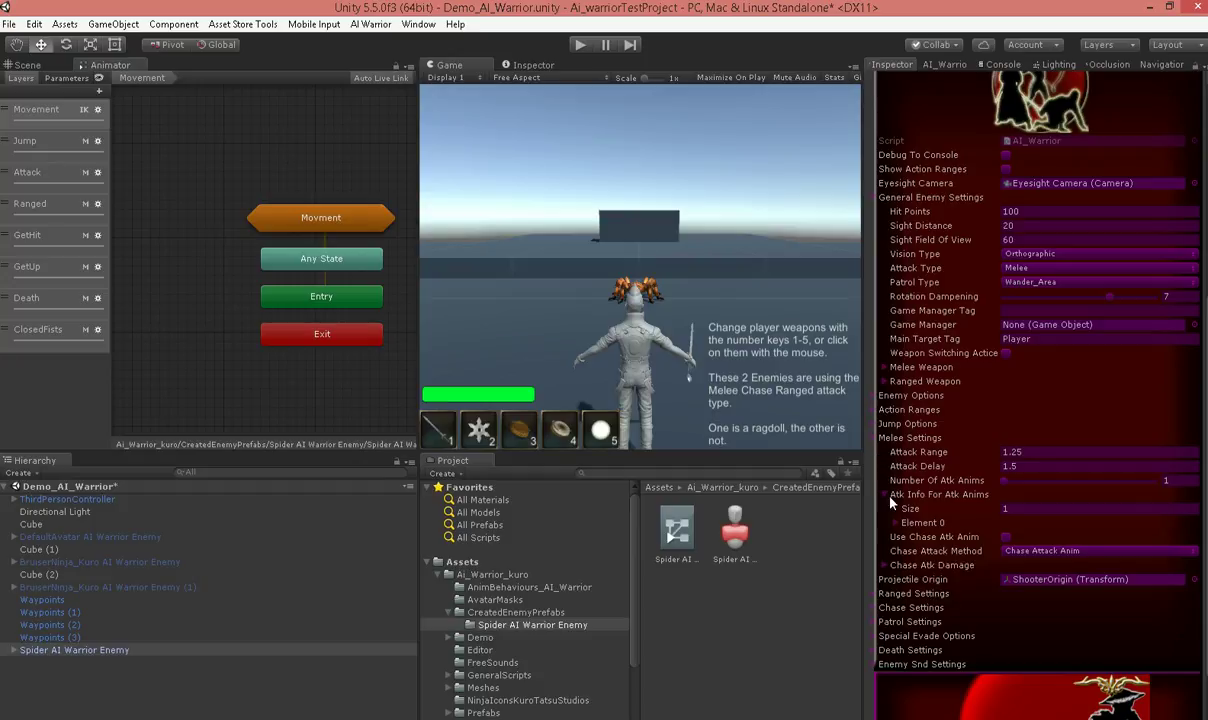
click(1006, 537)
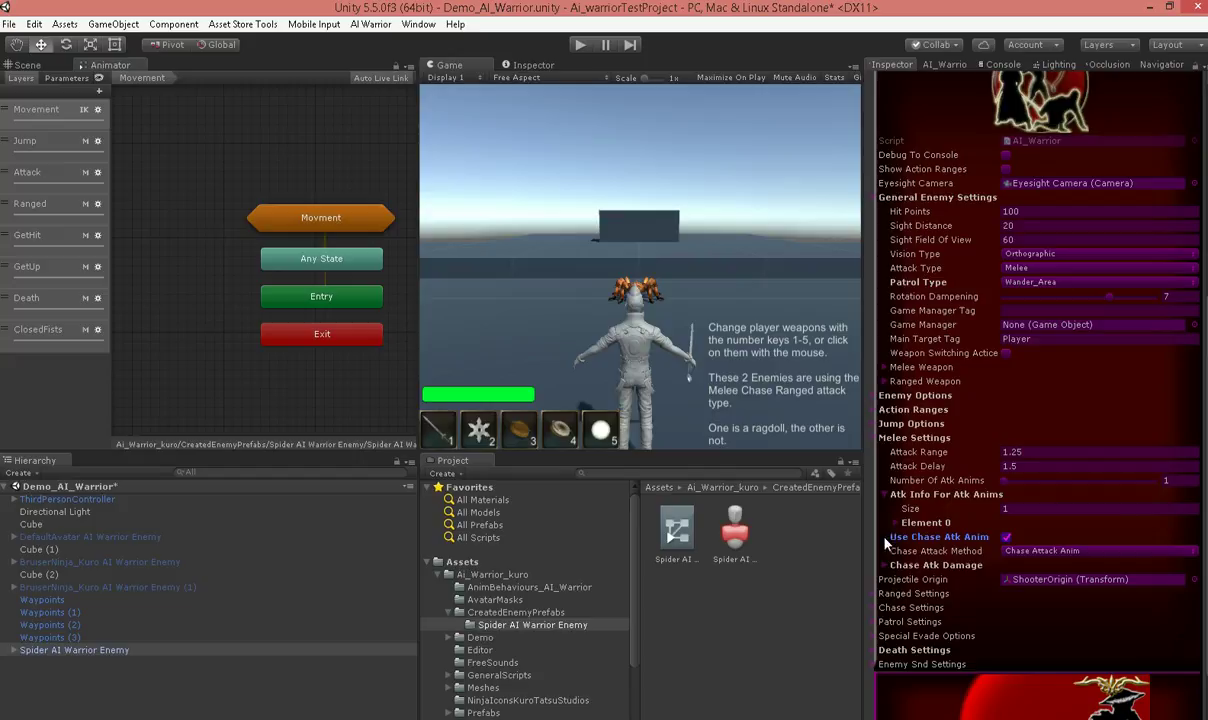
click(881, 424)
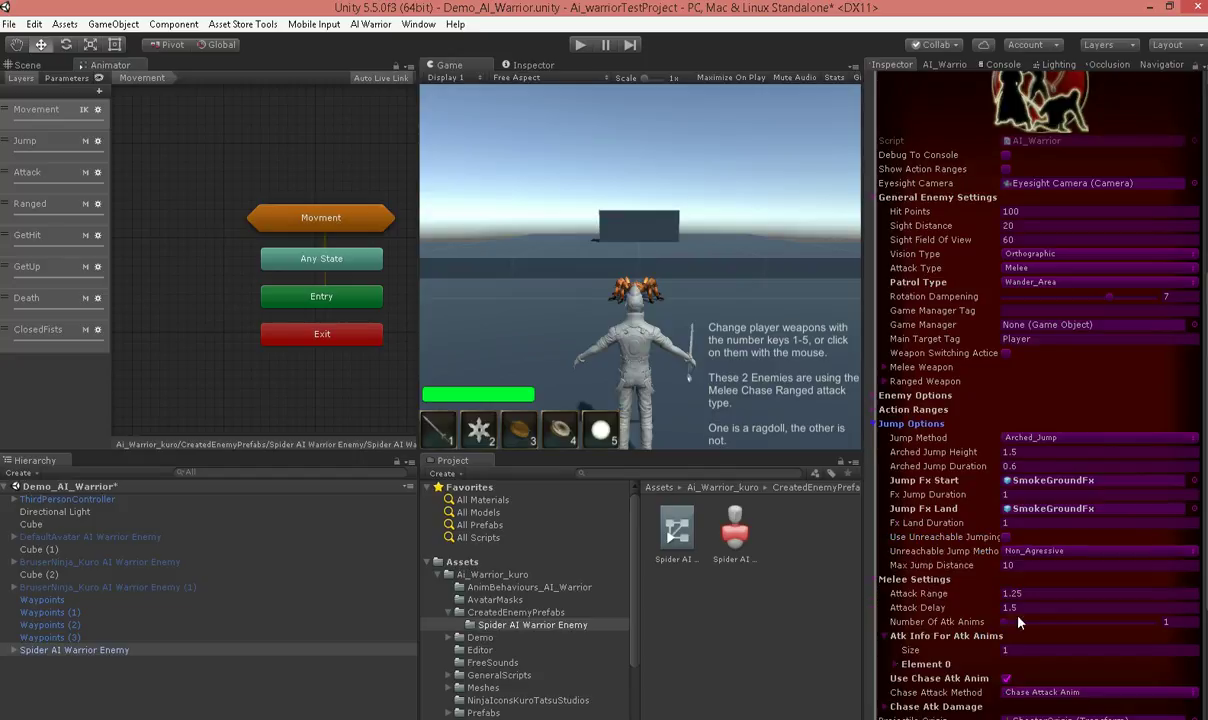
click(950, 537)
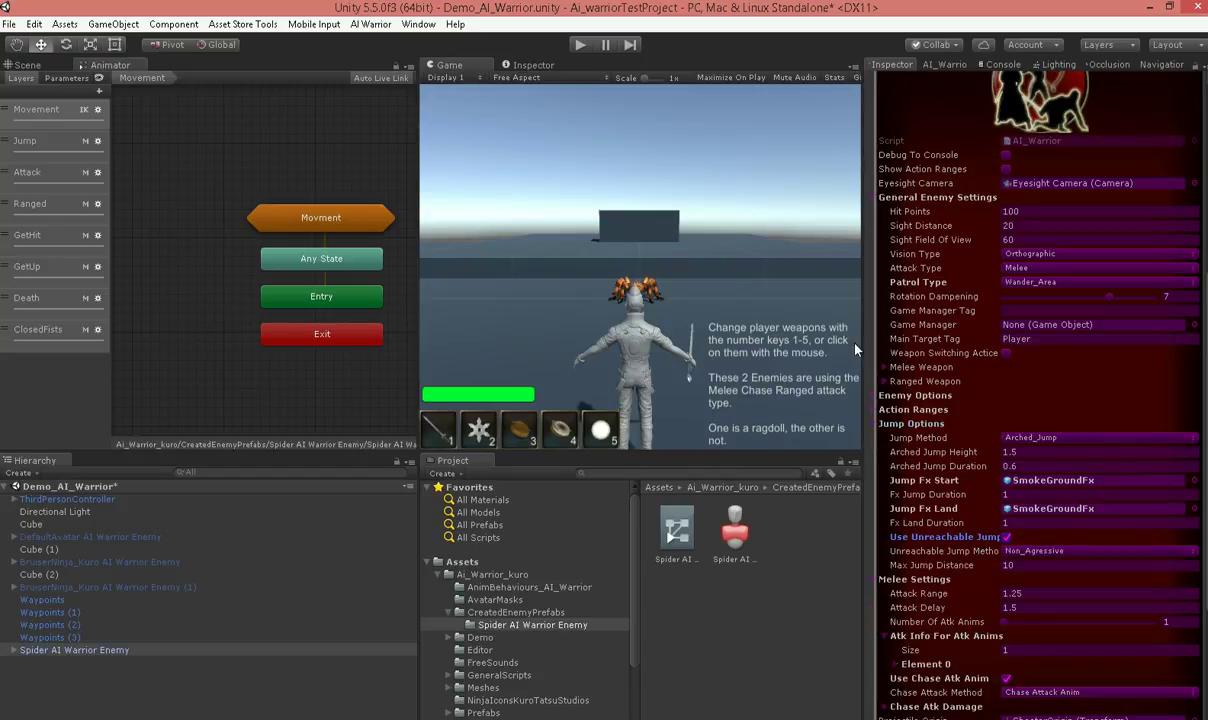
click(581, 46)
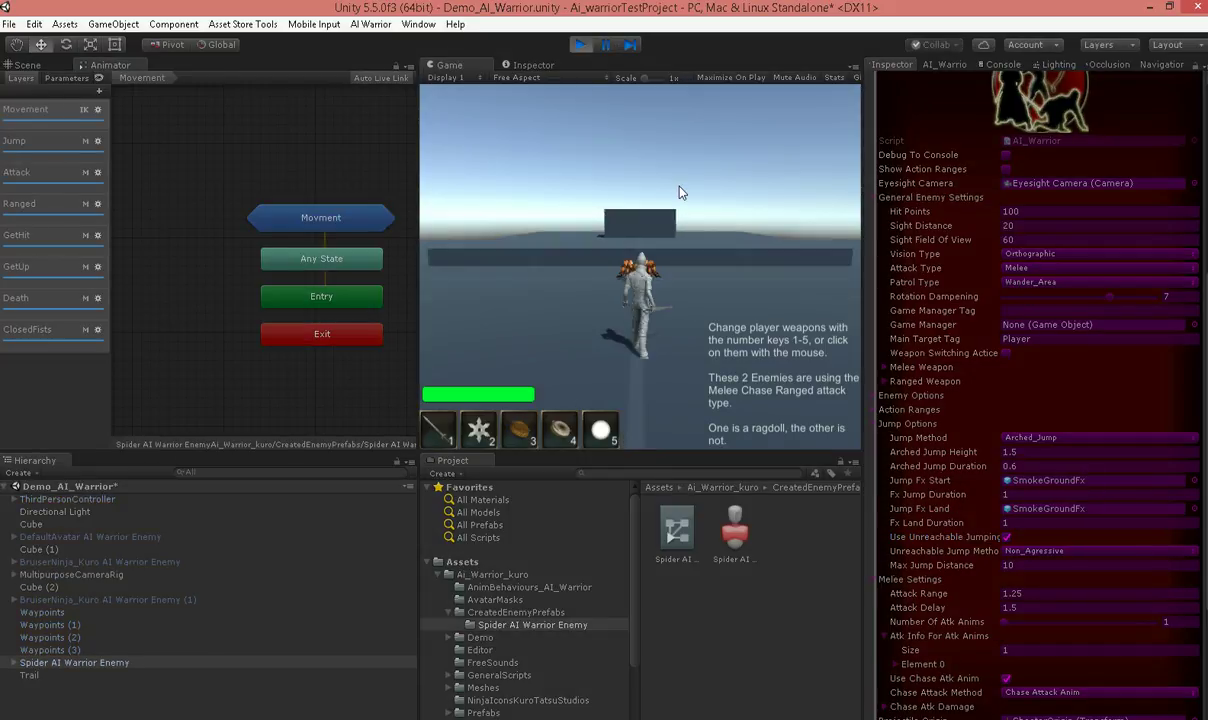
Run and jump the player around the spider and onto the box with WASD and Space
key(a)
key(w)
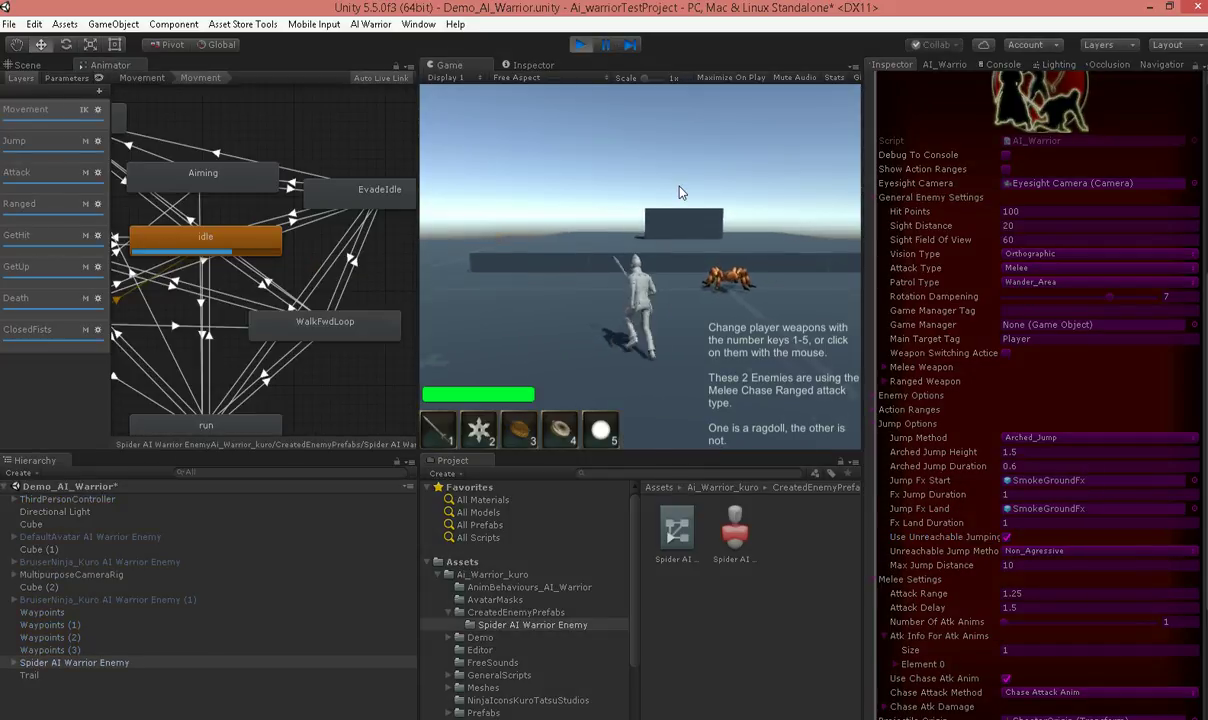
key(s)
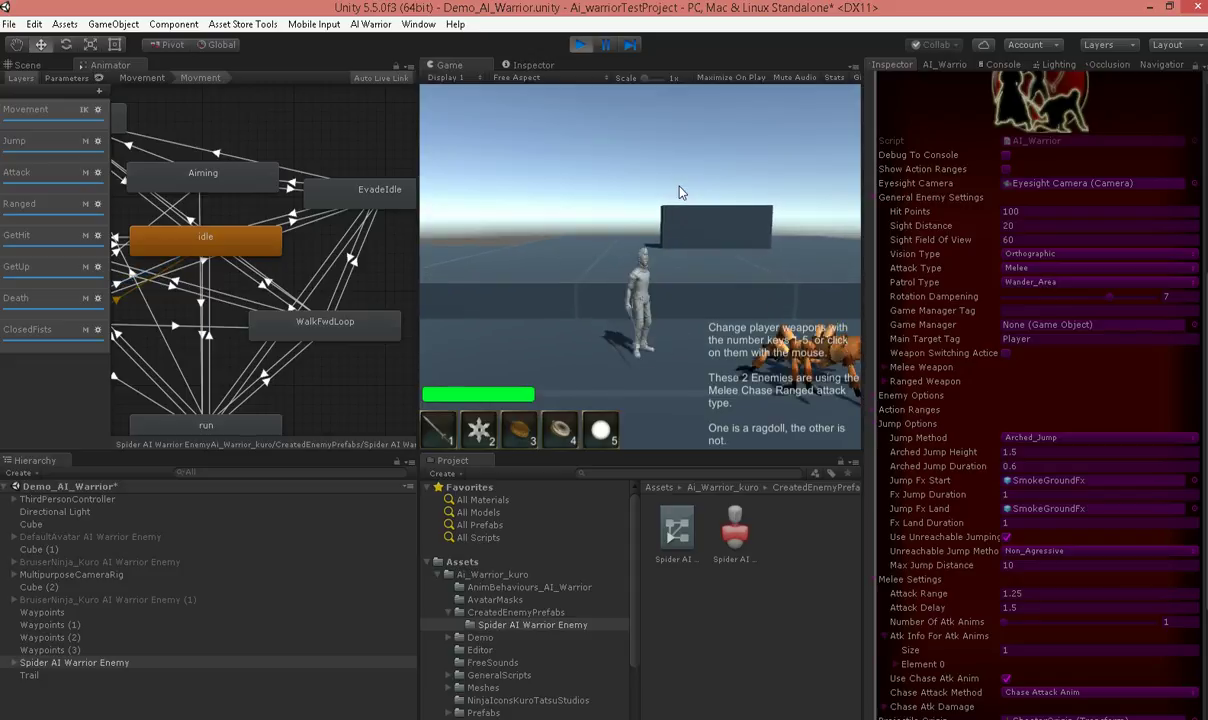
key(d)
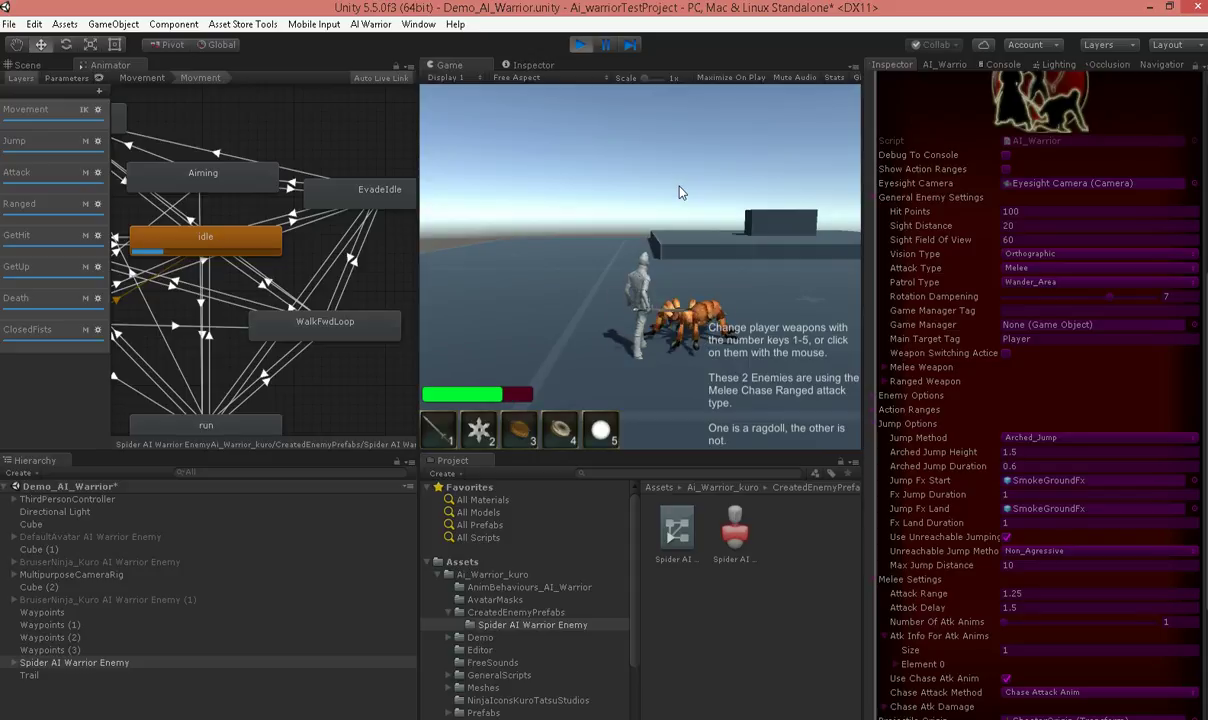
key(w)
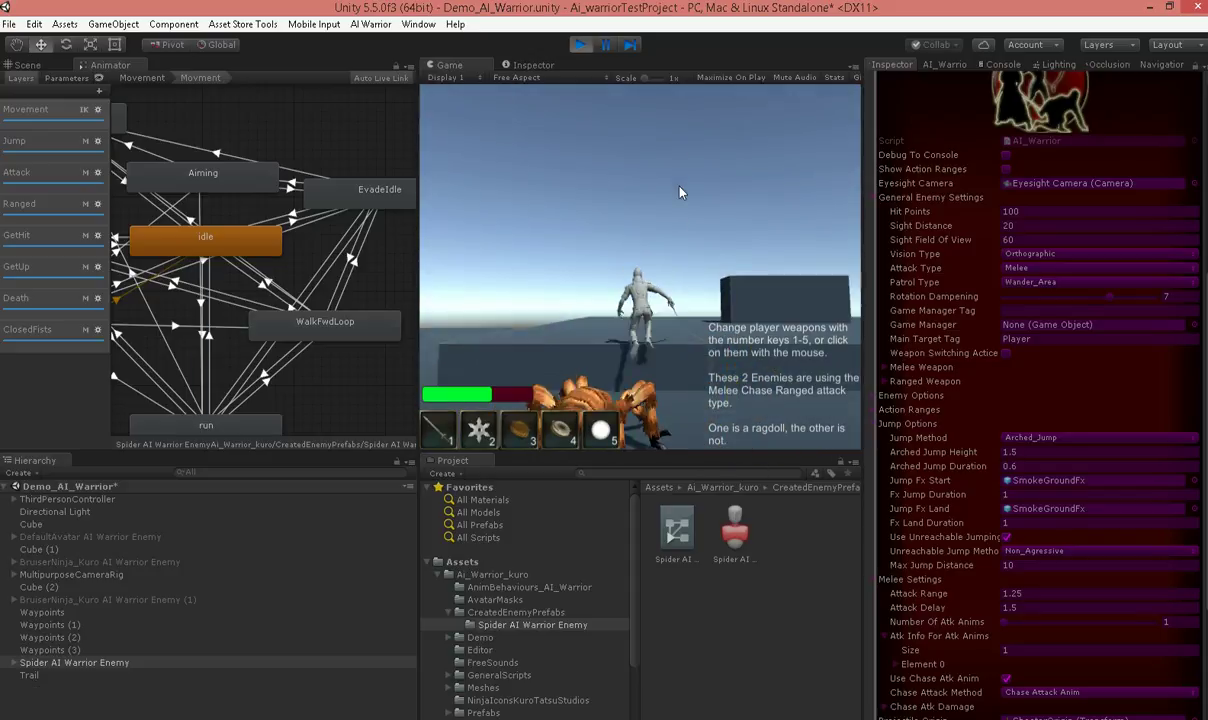
key(w)
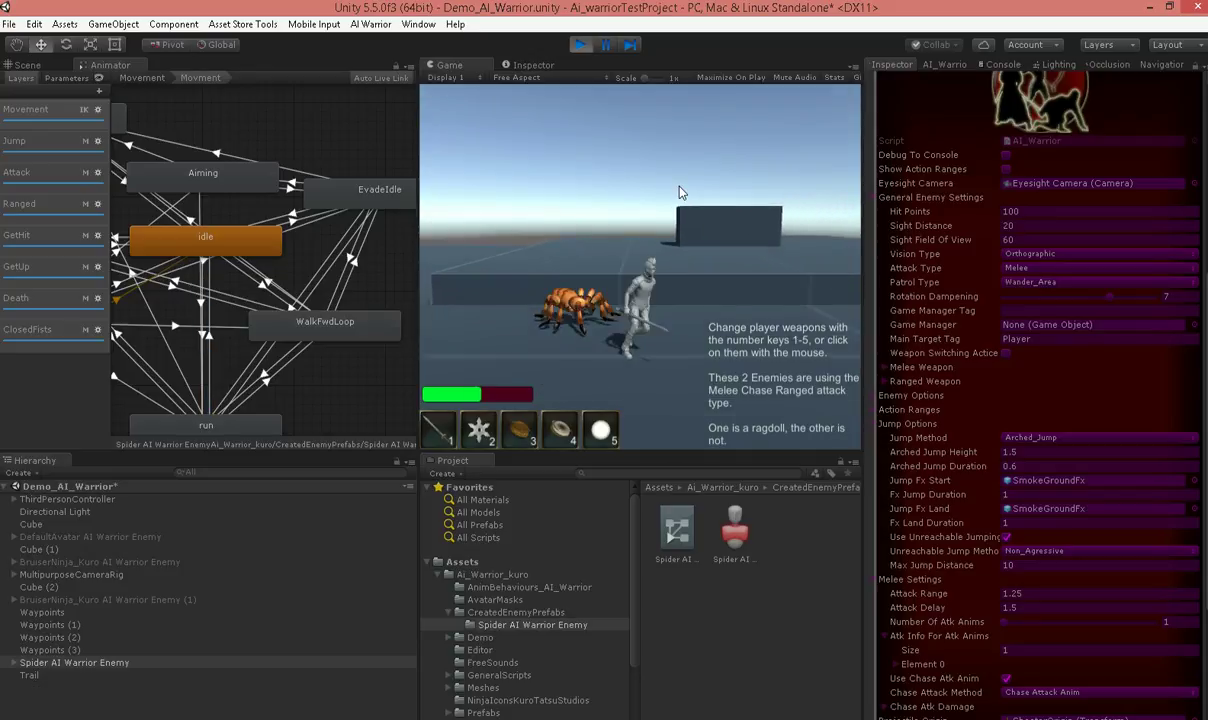
key(a)
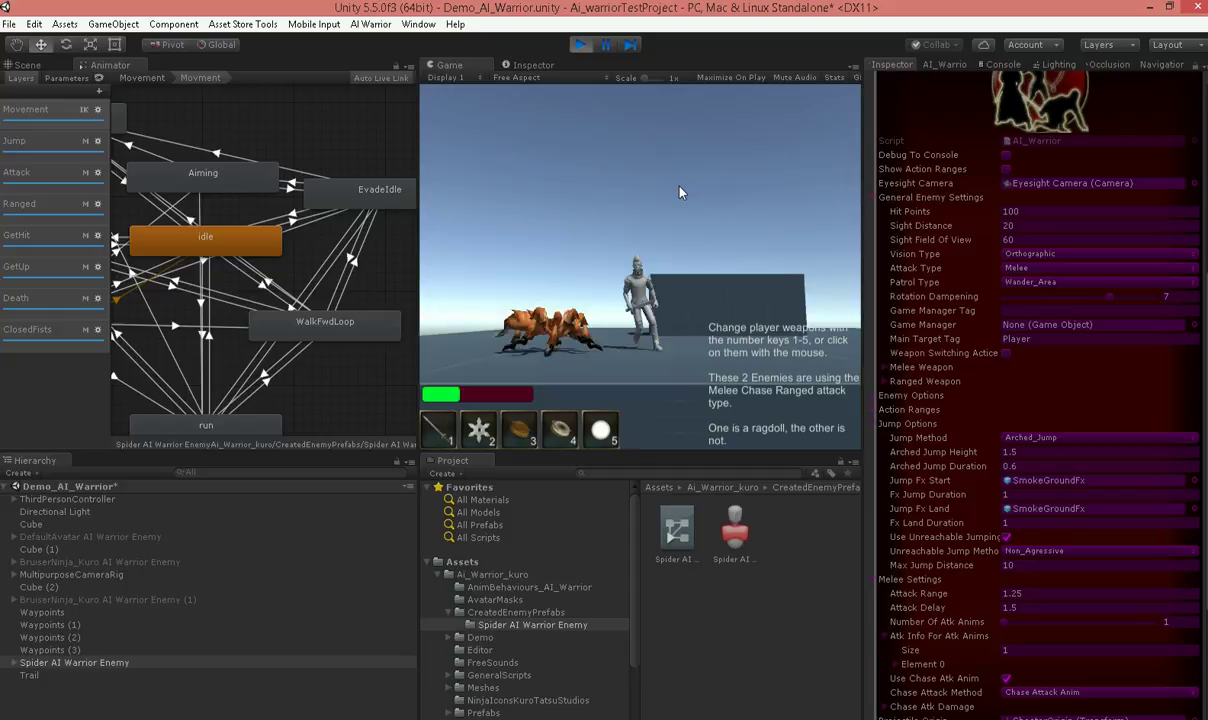
key(space)
key(w)
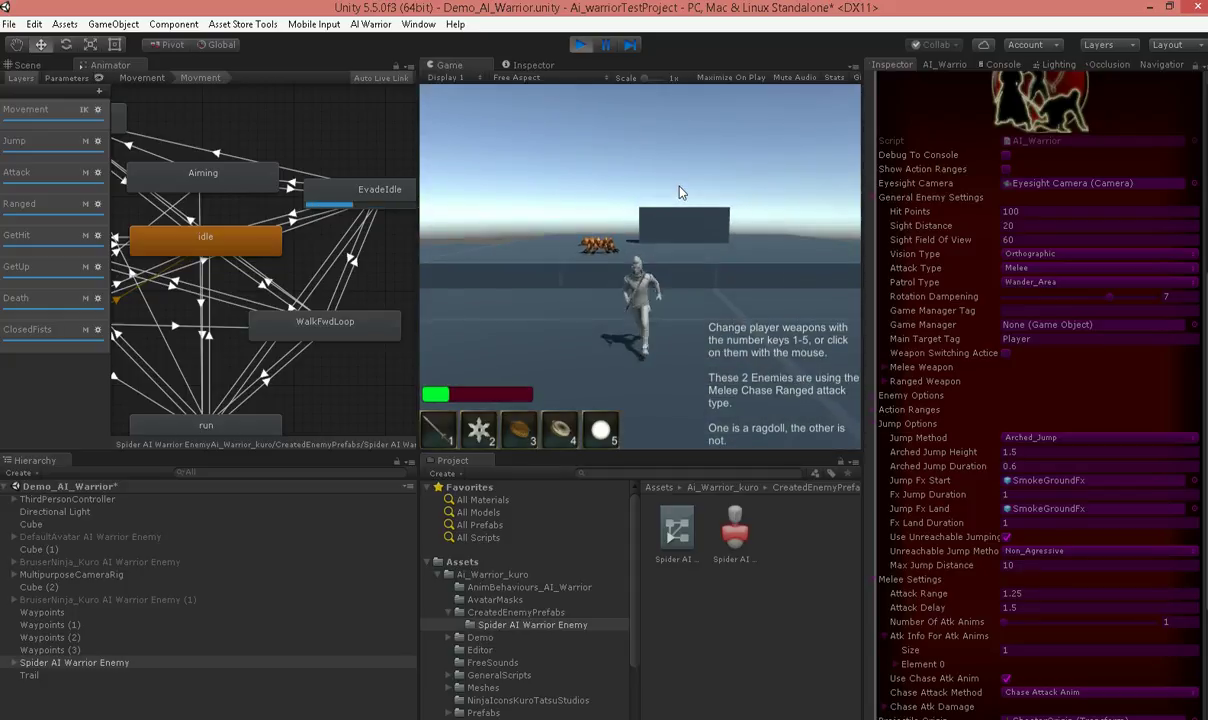
key(d)
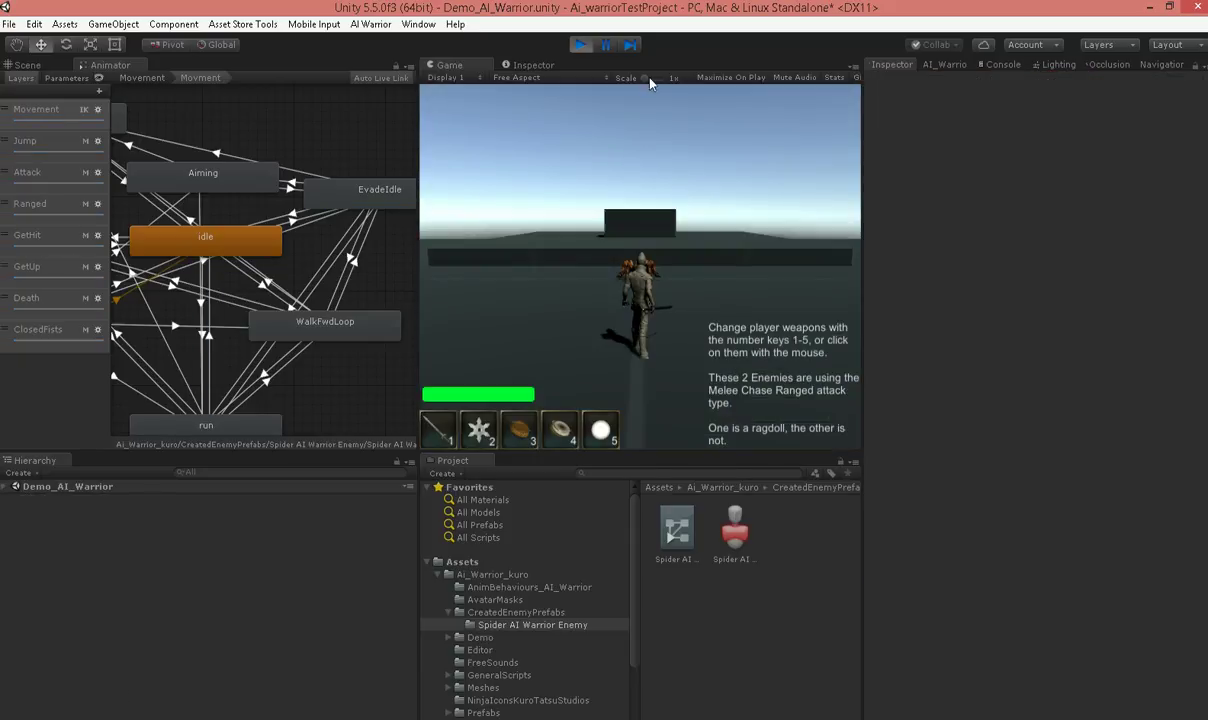
Stop Play mode, select Spider AI Warrior Enemy and collapse Jump Options
click(581, 45)
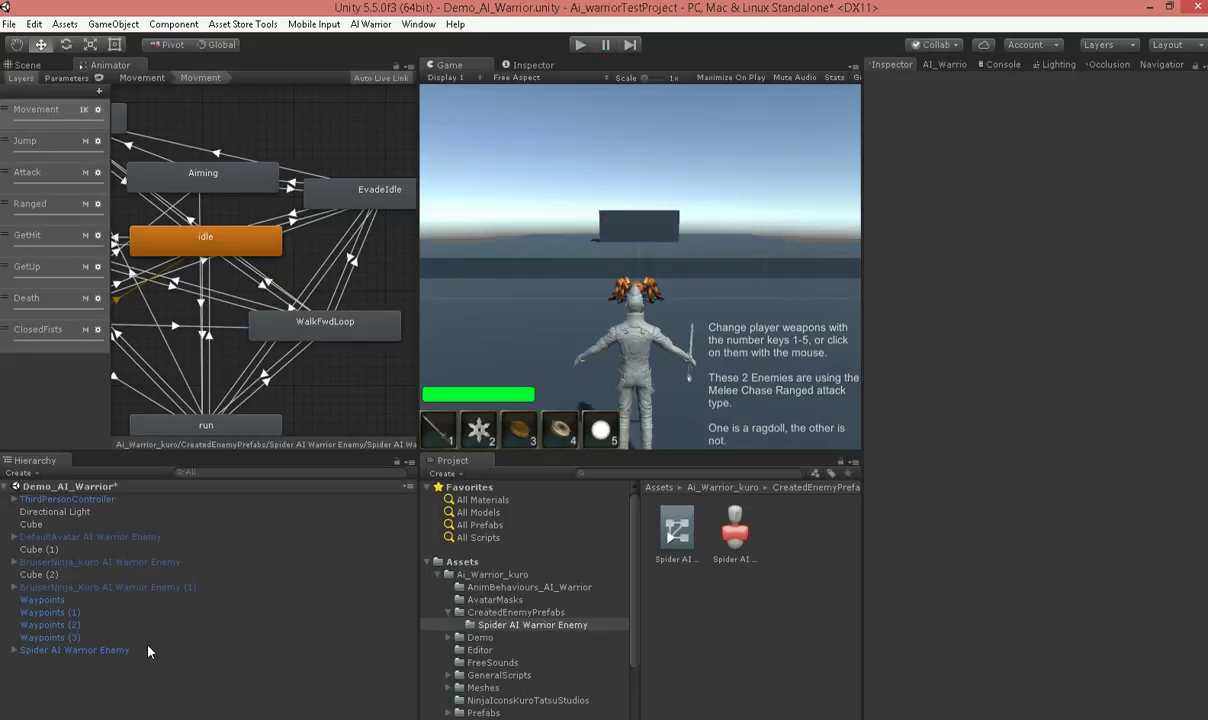
click(75, 650)
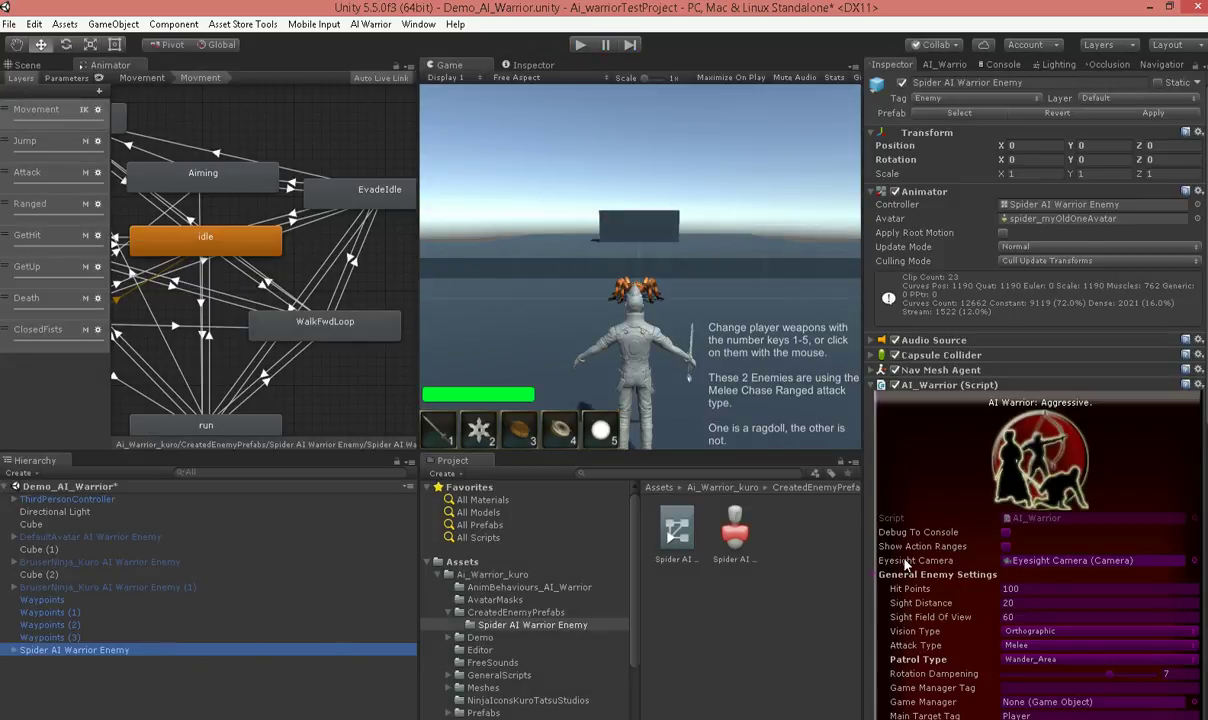
scroll(905, 563, down, 5)
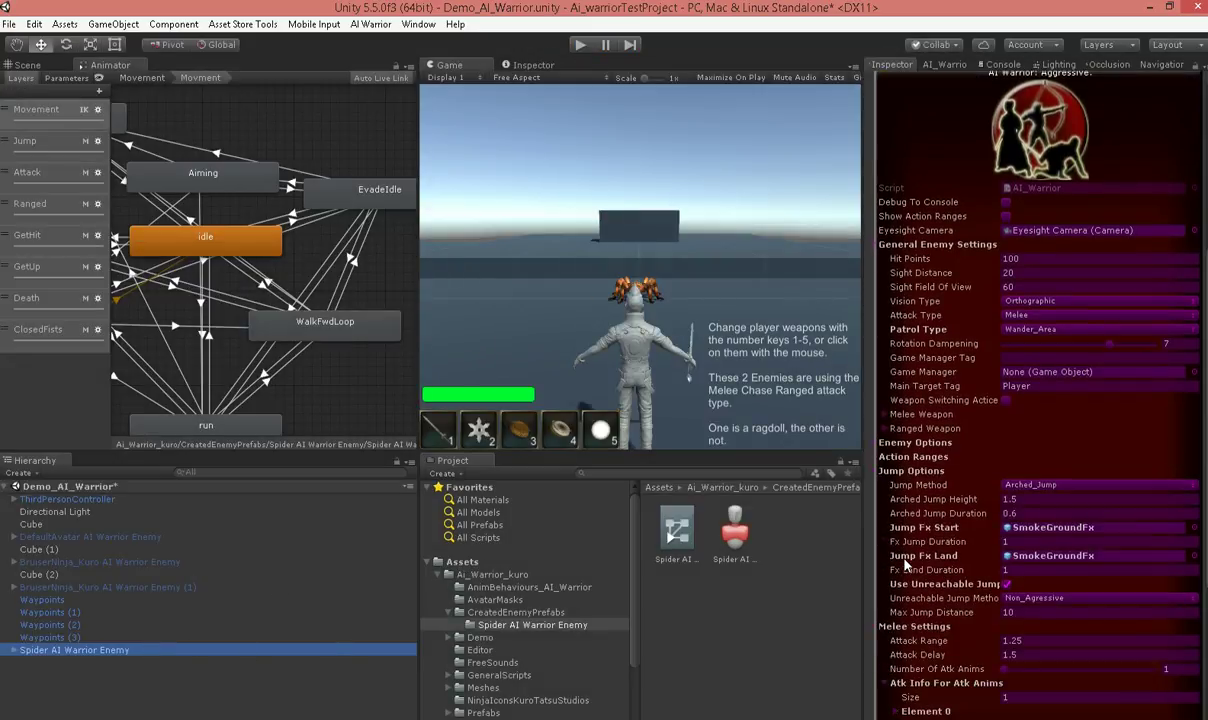
click(876, 471)
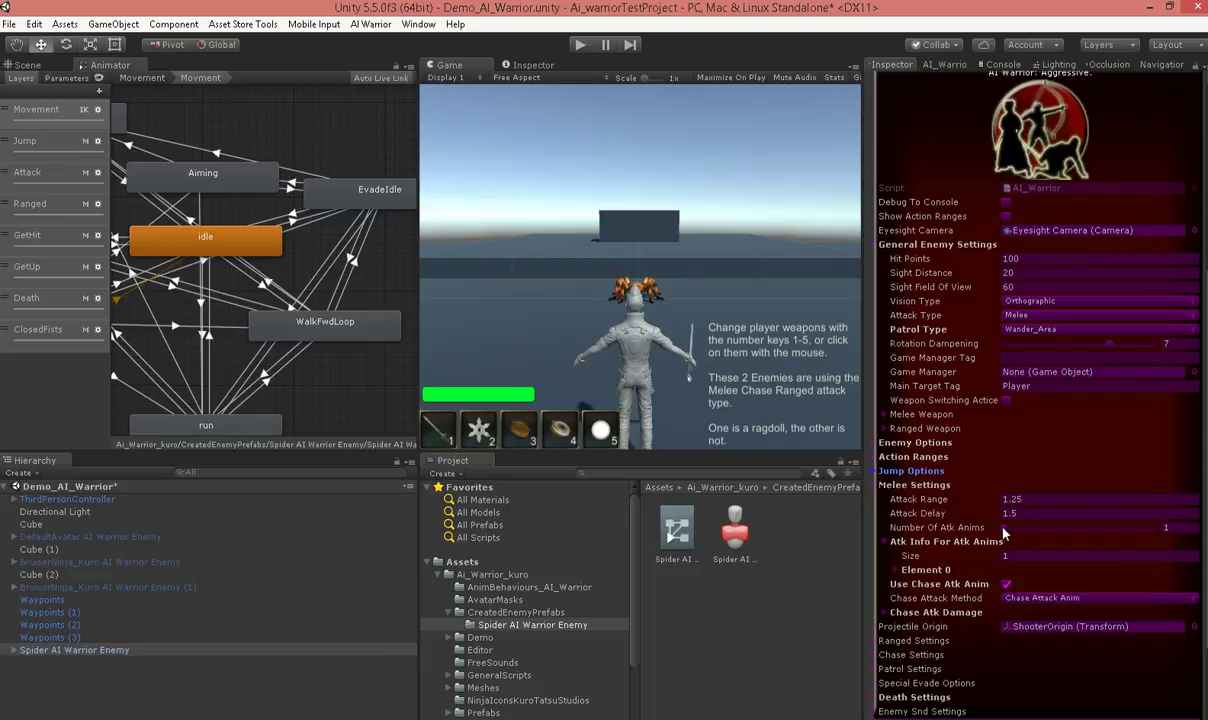
Set Number Of Atk Anims to 2 and the Atk Info For Atk Anims size to 2
drag(1018, 532, 1026, 534)
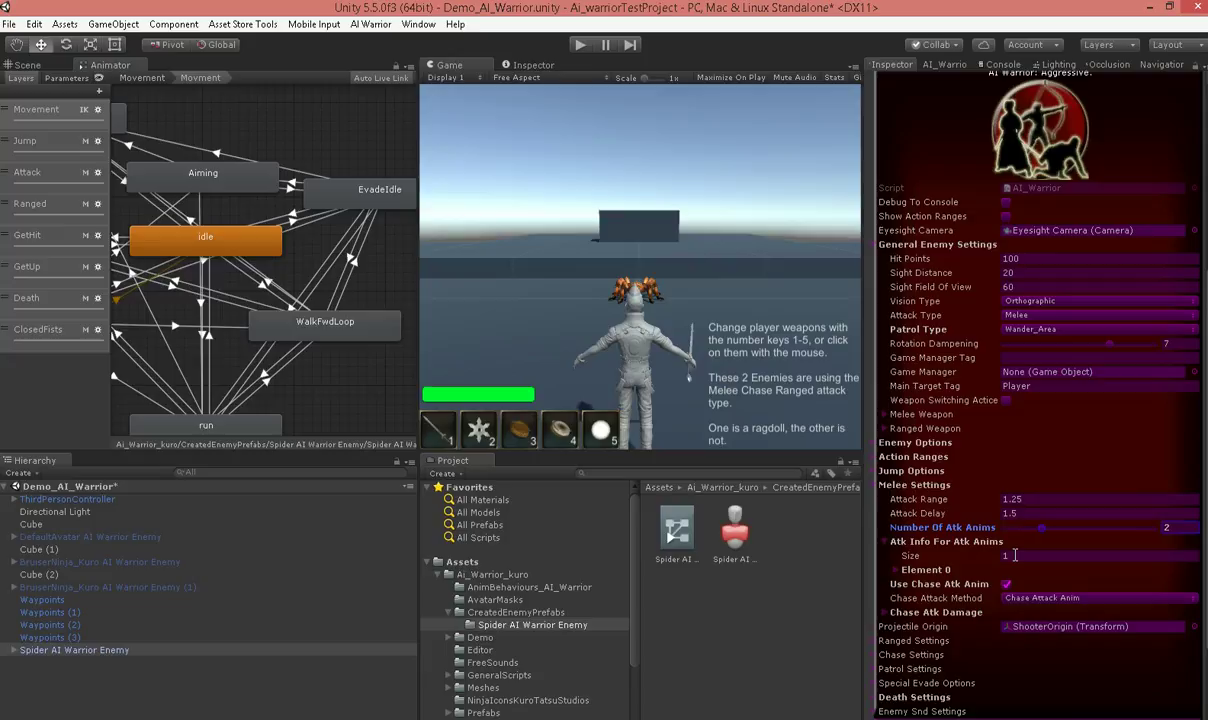
click(1014, 555)
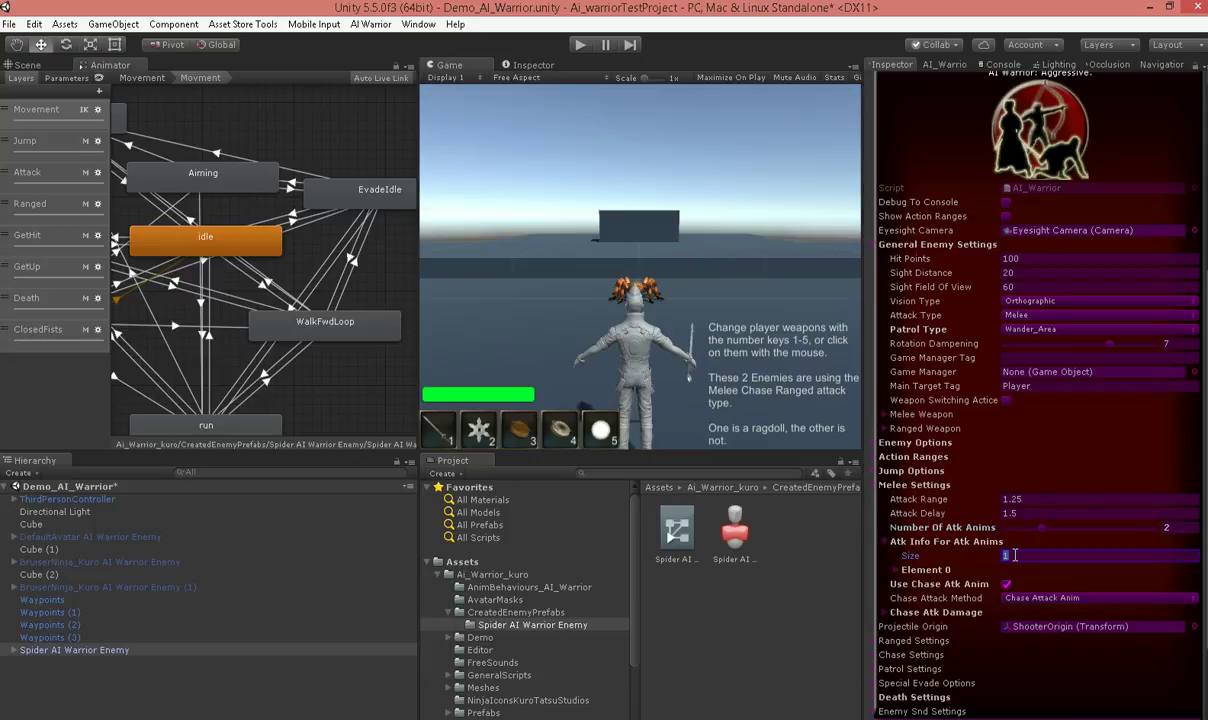
click(912, 569)
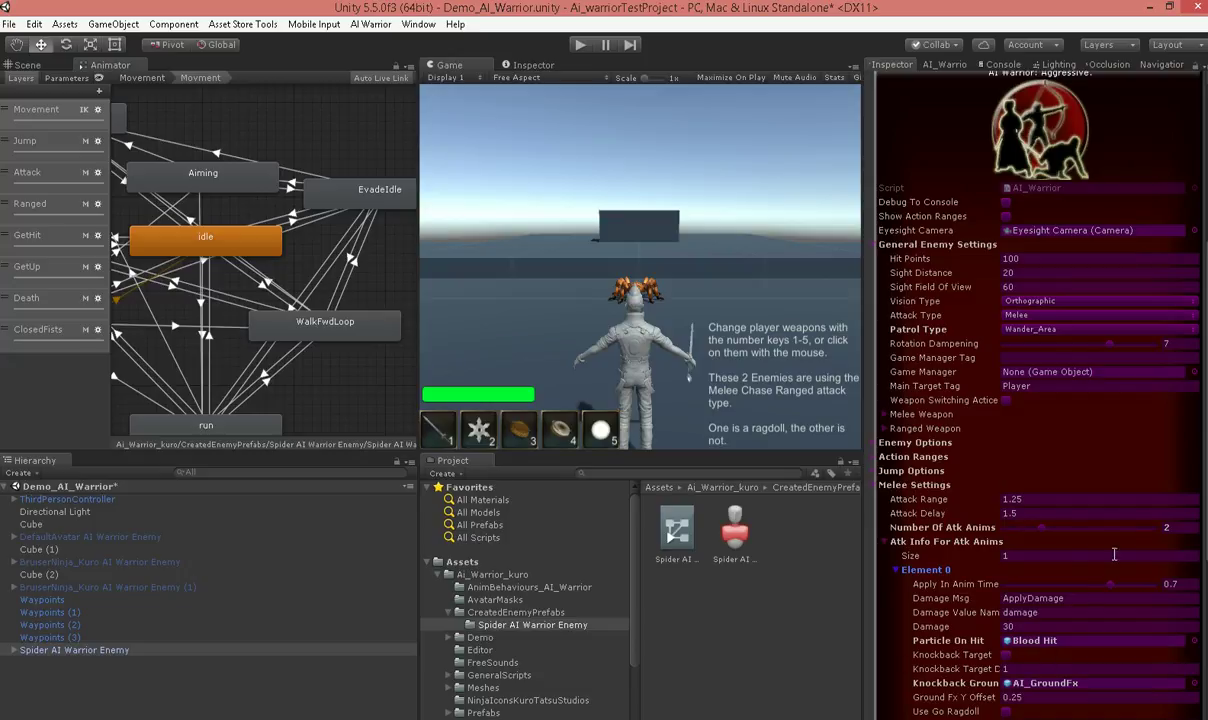
click(1017, 556)
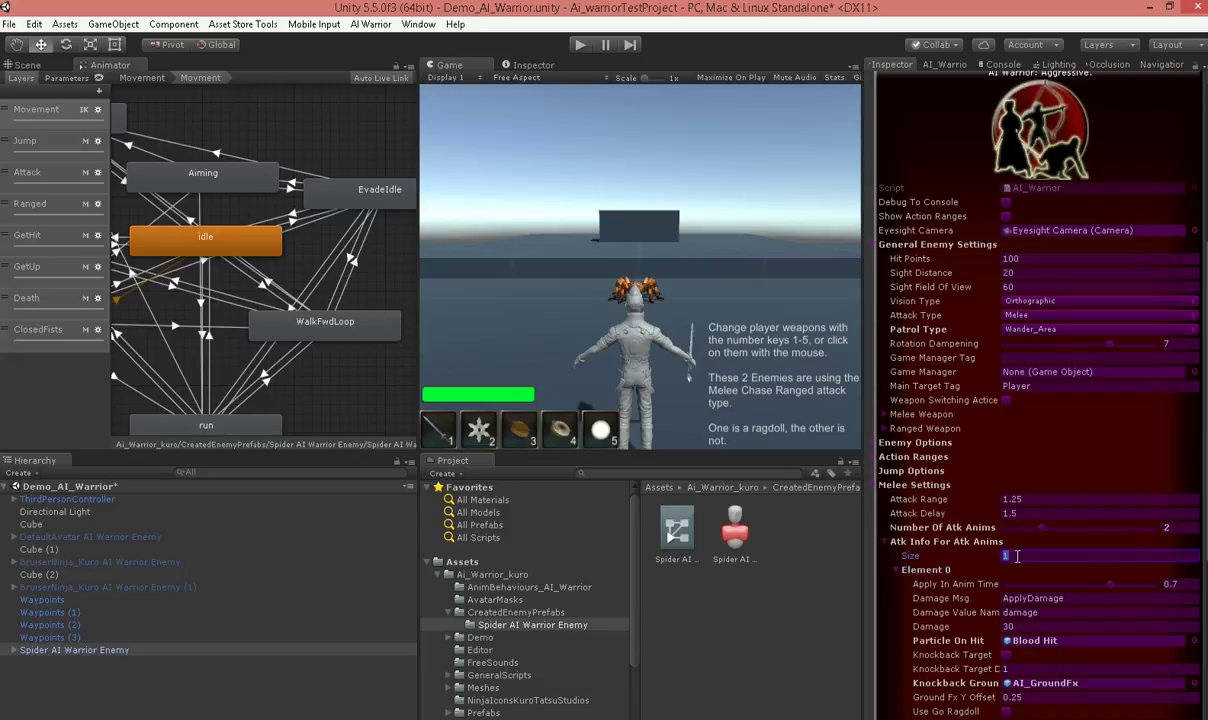
click(886, 542)
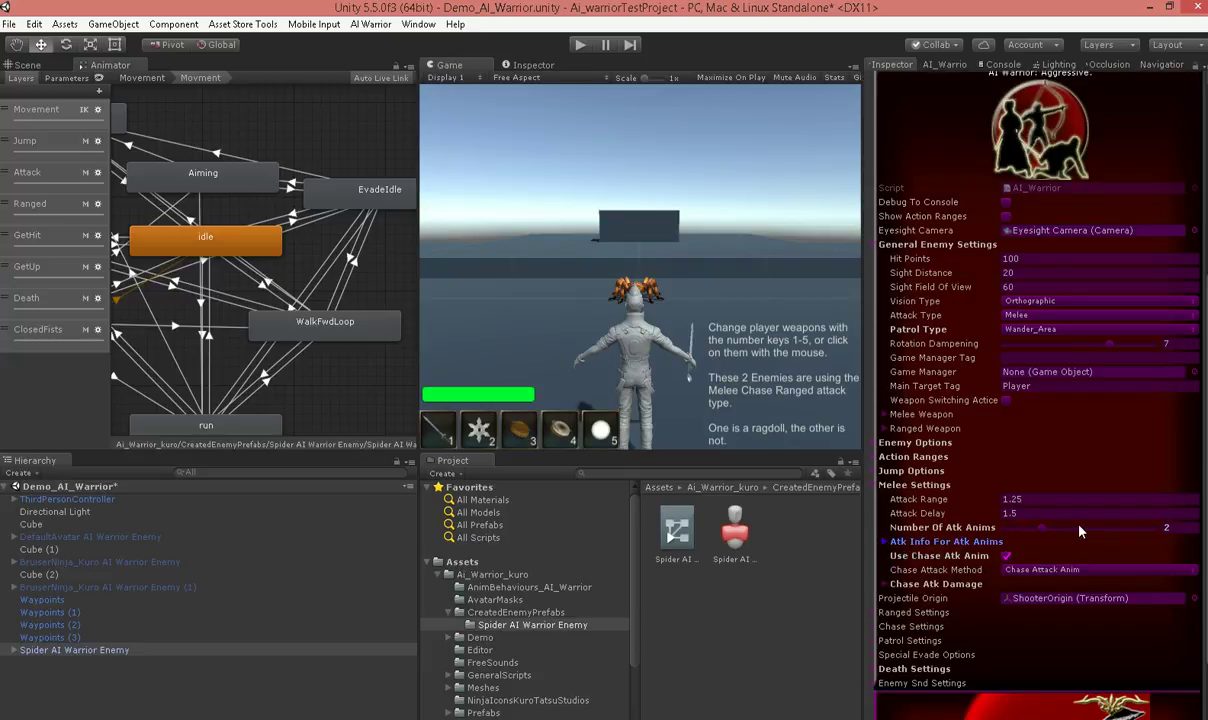
Enter Play mode to test the spider's two attack animations against the player
click(580, 45)
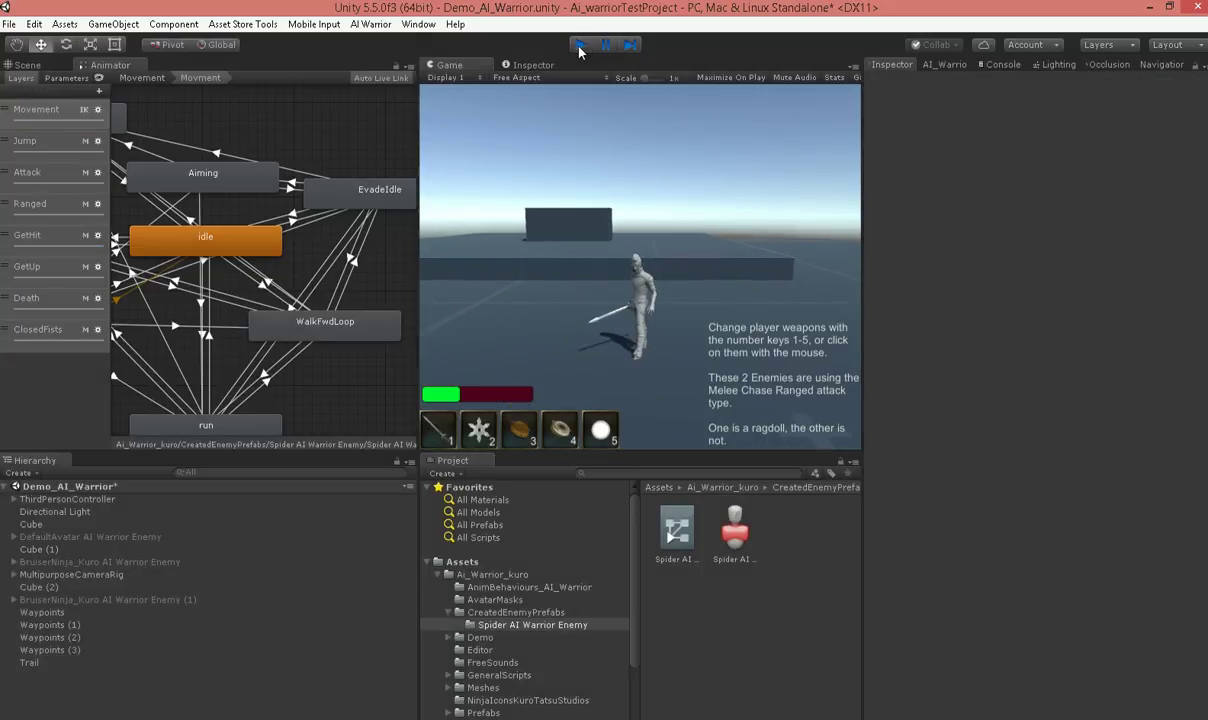
Stop the test and assign death1 as the Motion of the Death layer's DieBasic state
click(580, 44)
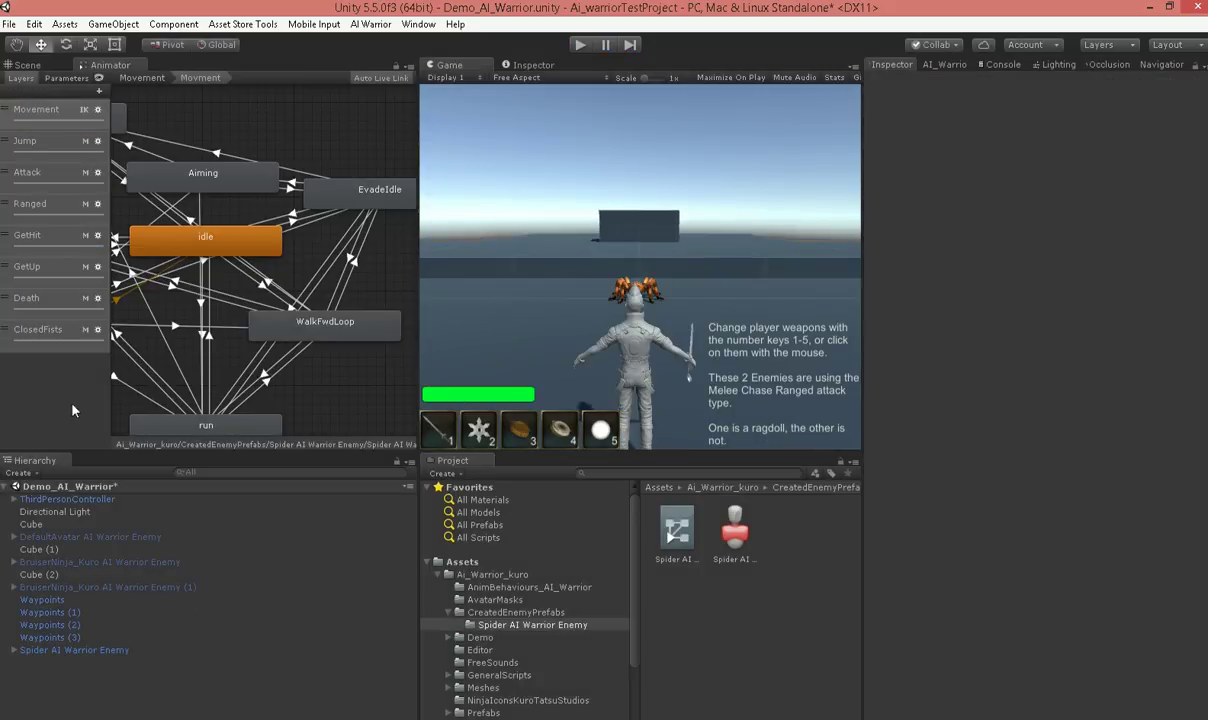
click(48, 304)
click(322, 162)
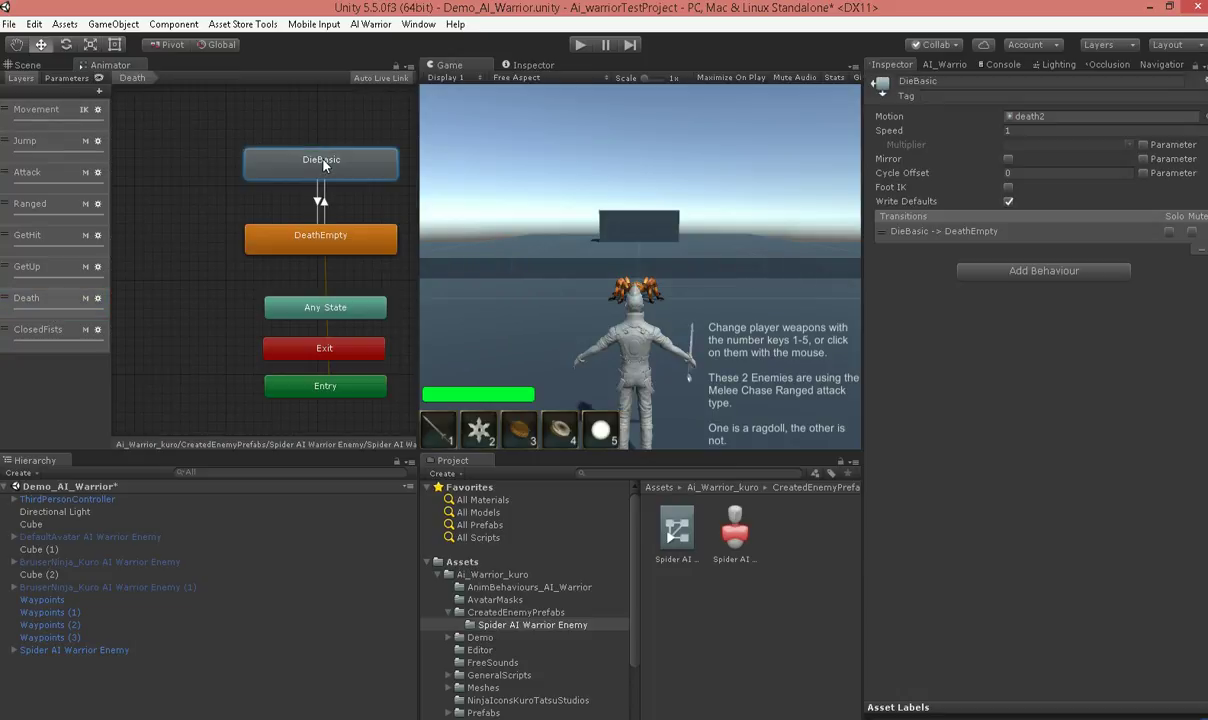
click(1060, 116)
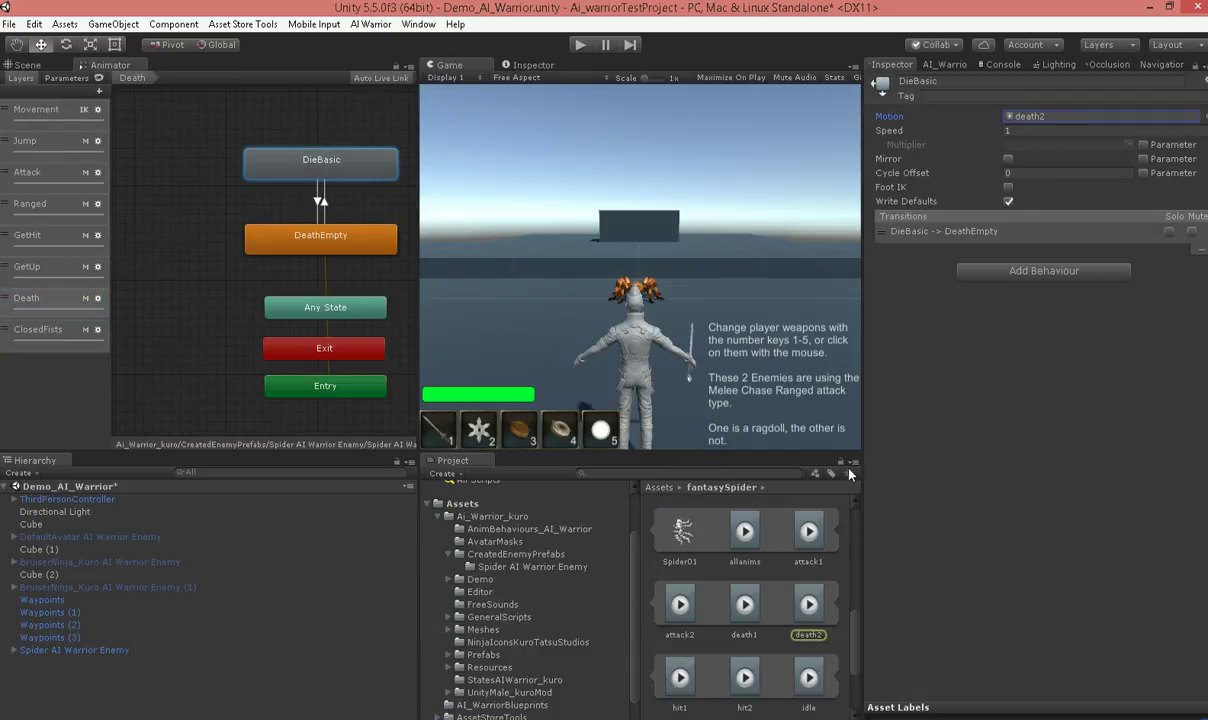
drag(770, 616, 1038, 119)
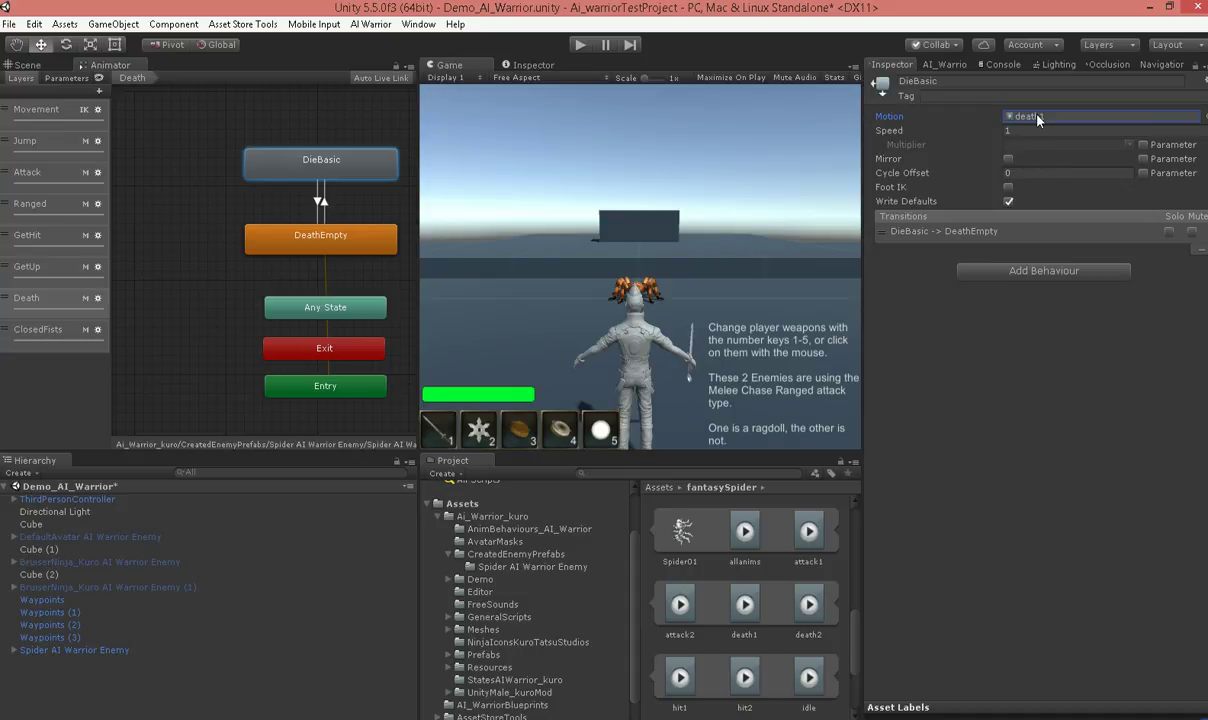
Enter Play mode to watch the spider die with the death1 motion
click(588, 44)
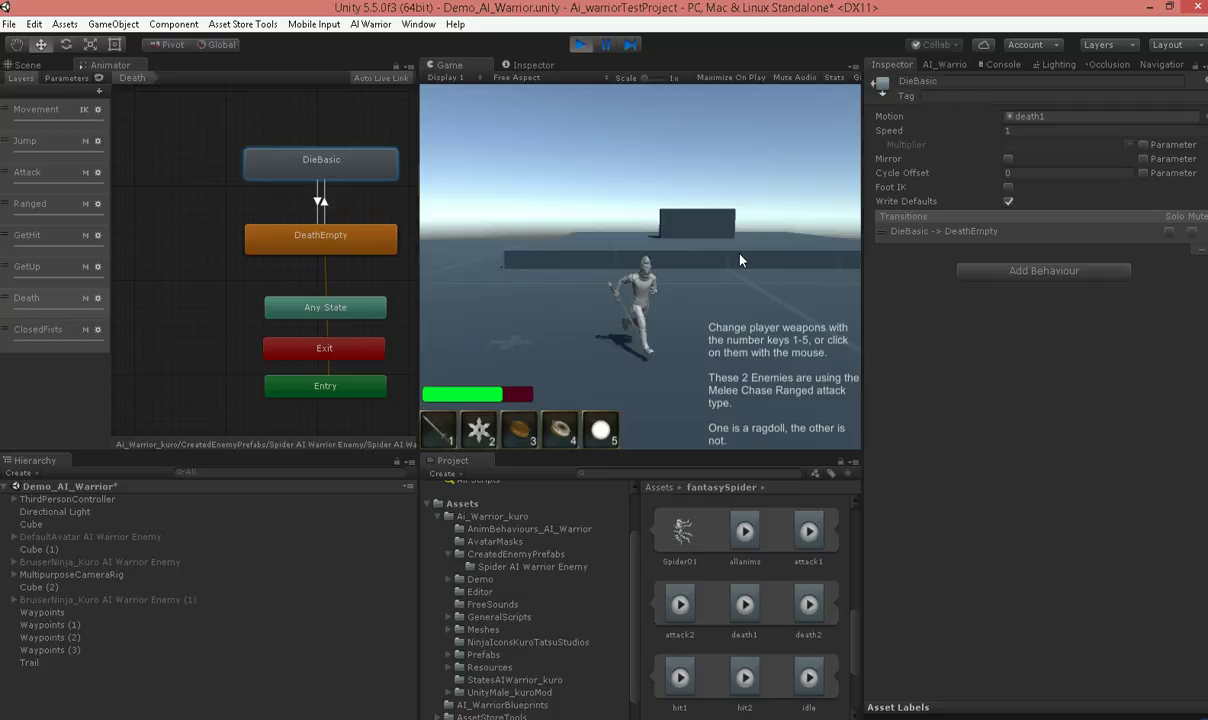
Stop Play mode, select Spider AI Warrior Enemy, and scroll the Project panel to the top
click(585, 45)
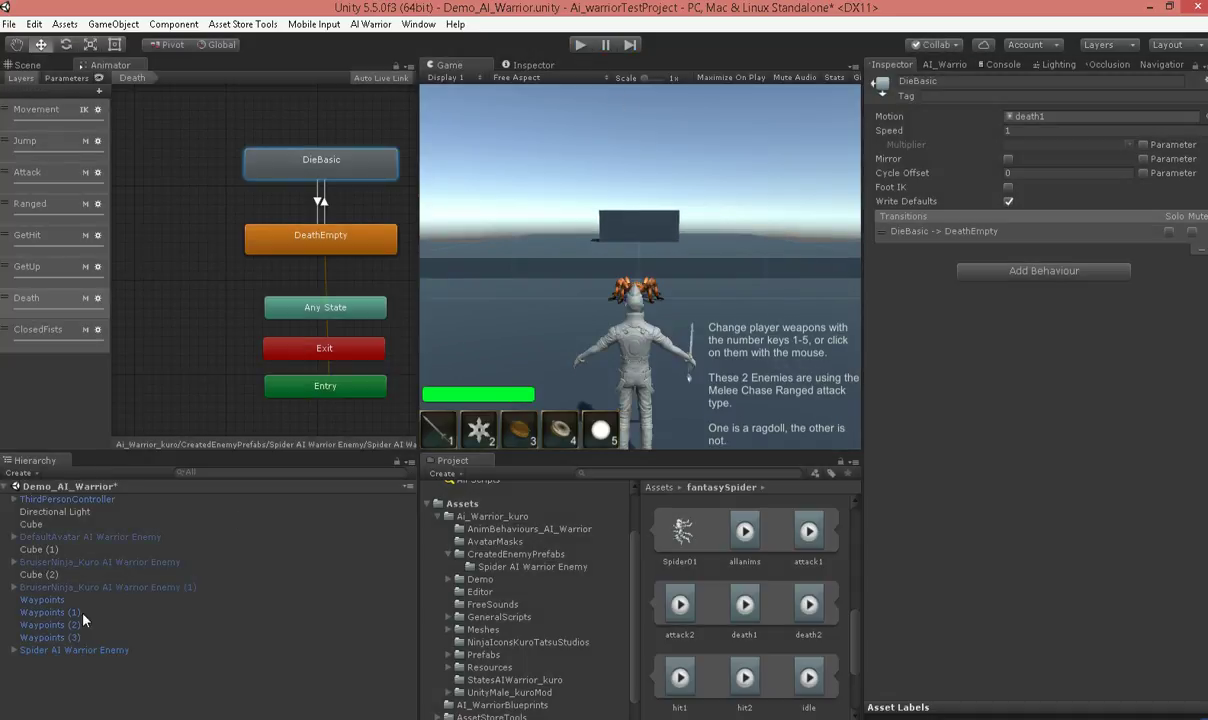
click(84, 651)
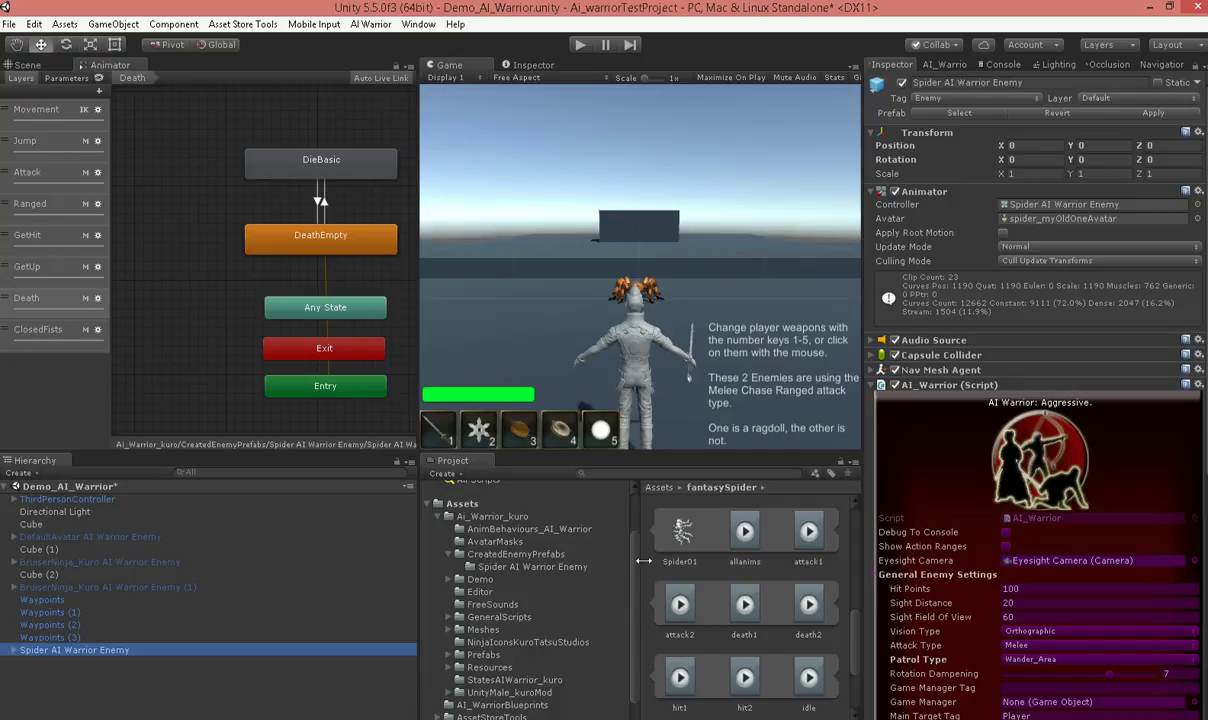
scroll(697, 562, up, 3)
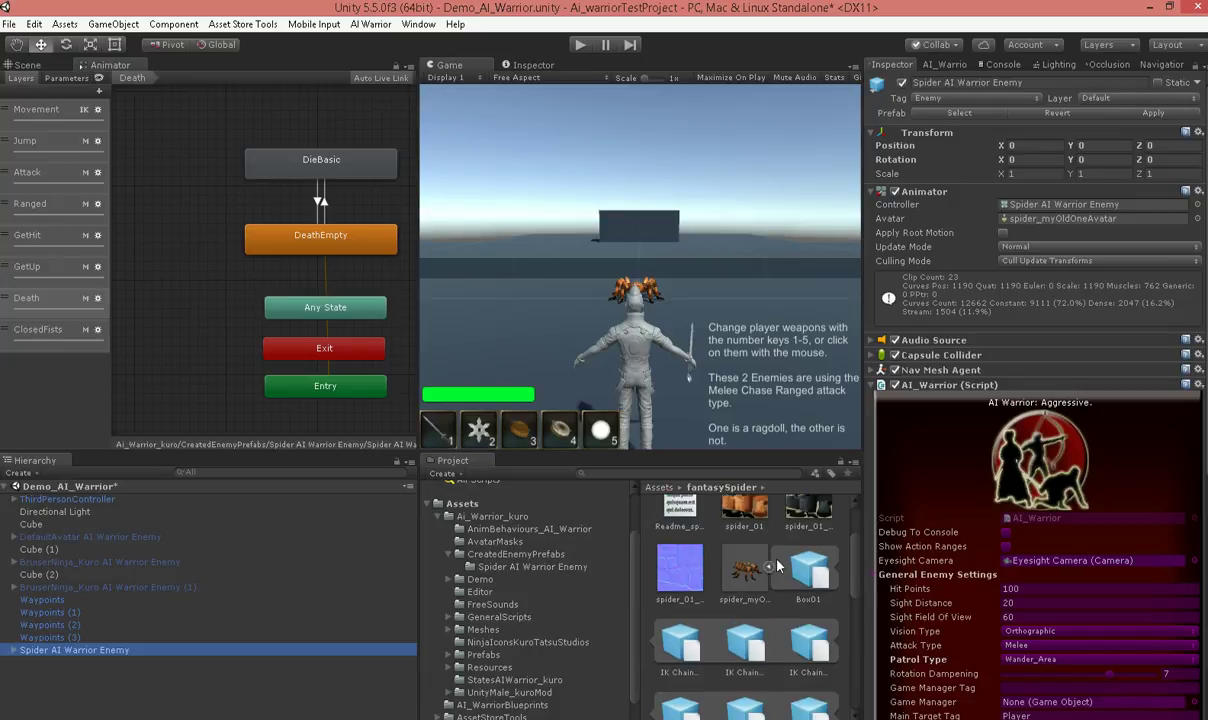
scroll(767, 571, up, 2)
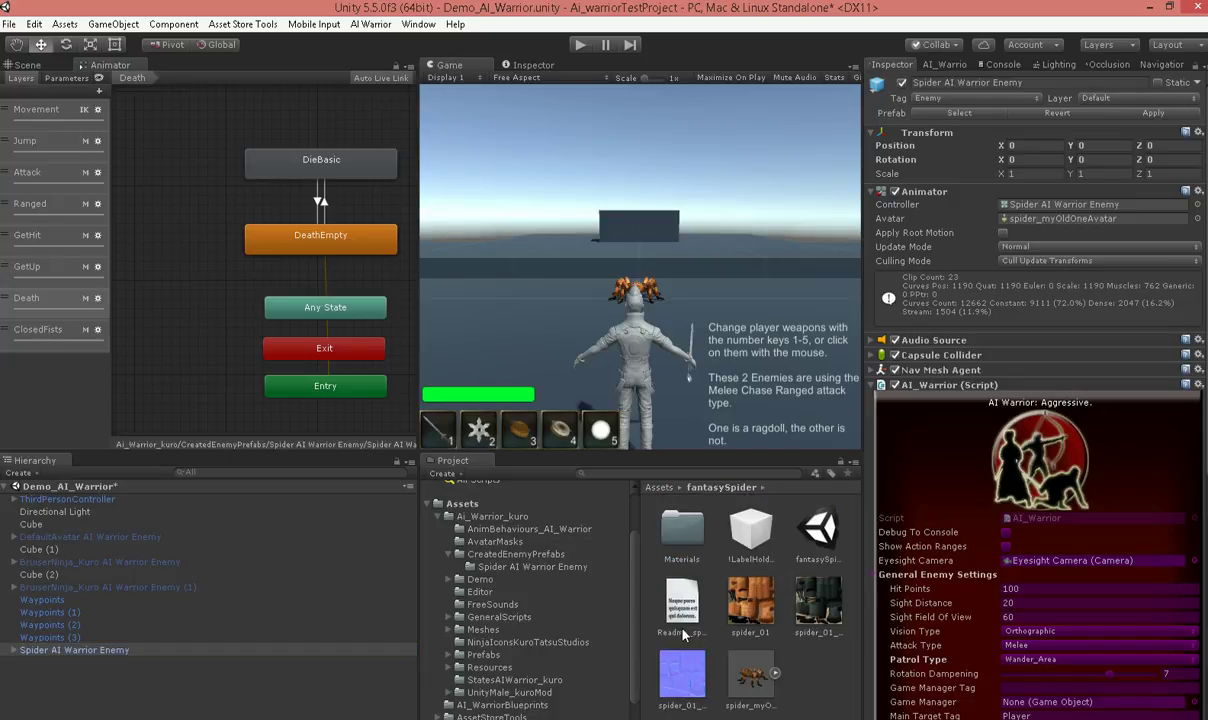